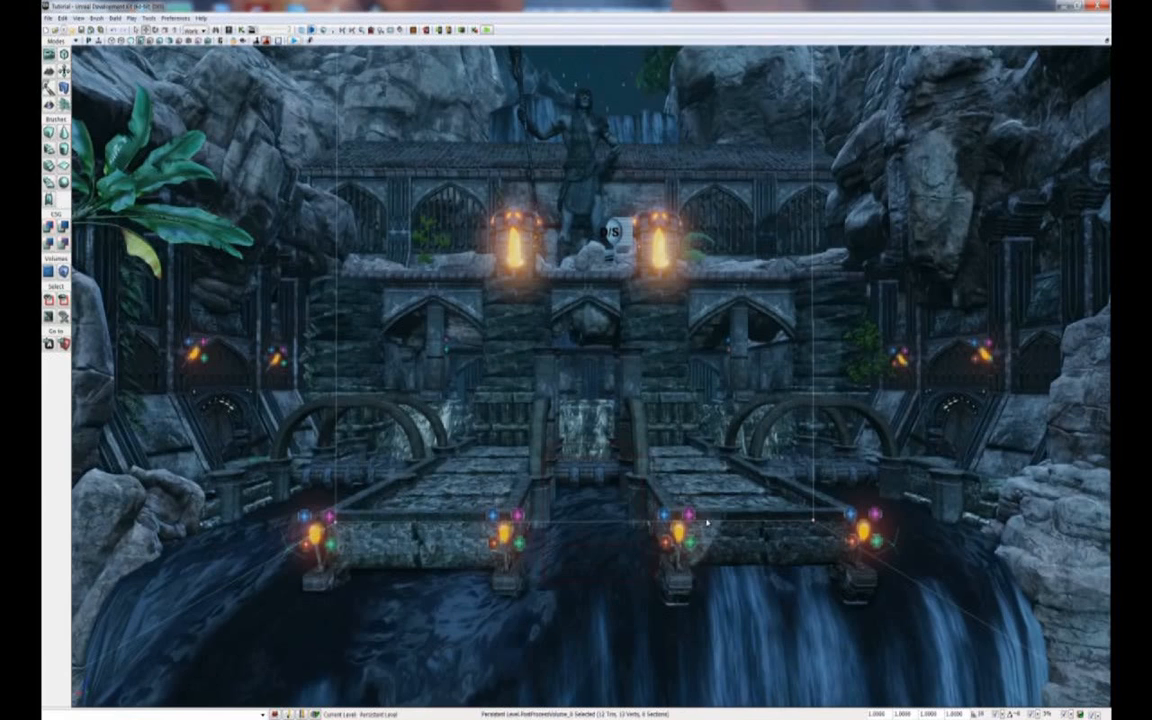
# - Add a point light at the front of the left stone walkway and raise it above the floor
pyautogui.moveTo(694, 507); pyautogui.dragTo(630, 380)
pyautogui.moveTo(638, 561); pyautogui.dragTo(638, 480)
pyautogui.rightClick(576, 577)
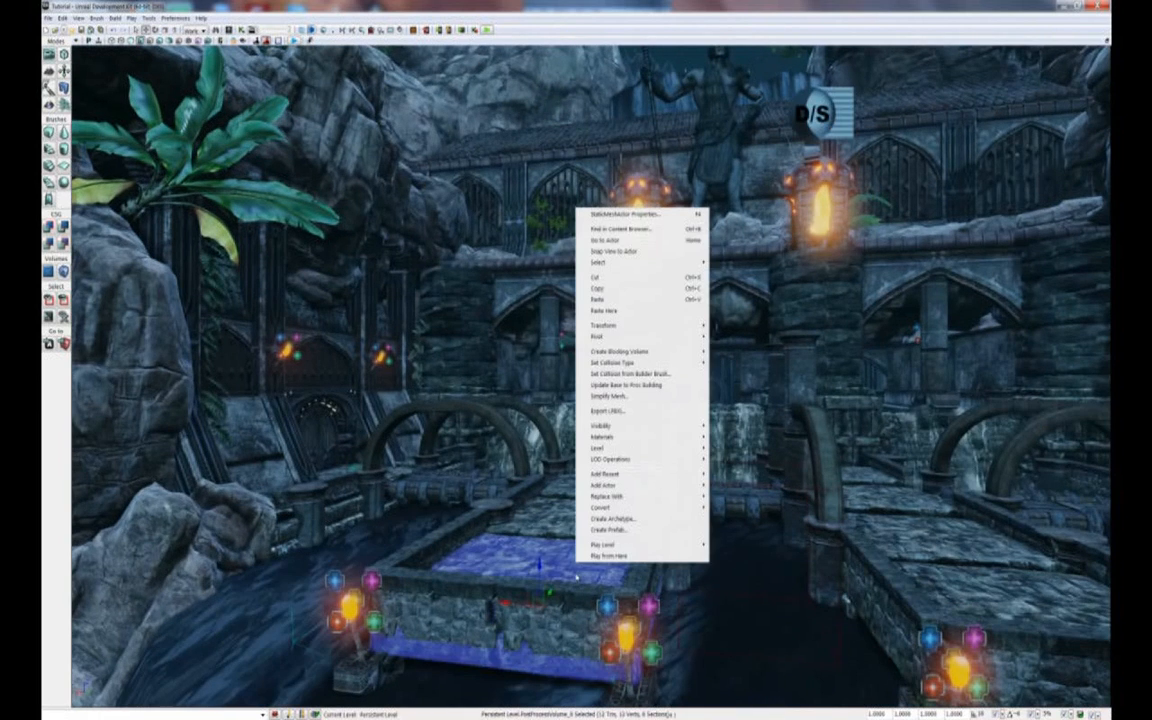
pyautogui.moveTo(633, 490)
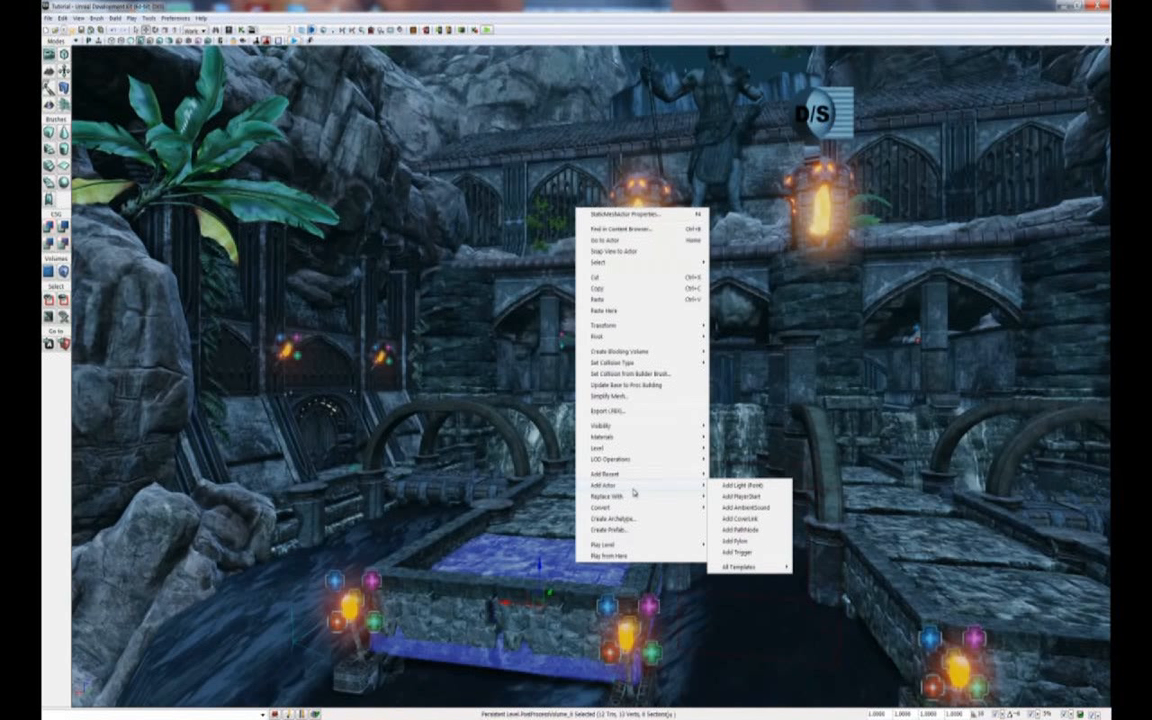
pyautogui.click(740, 486)
pyautogui.moveTo(577, 537); pyautogui.dragTo(577, 436)
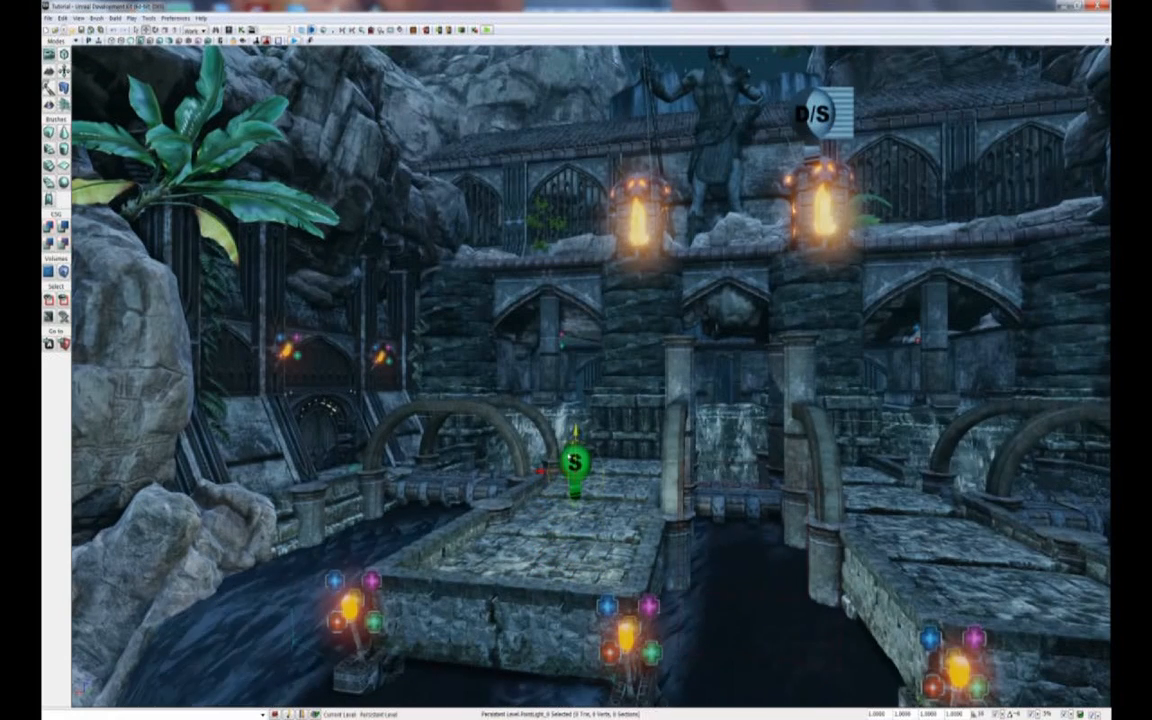
pyautogui.scroll(3, 542, 528)
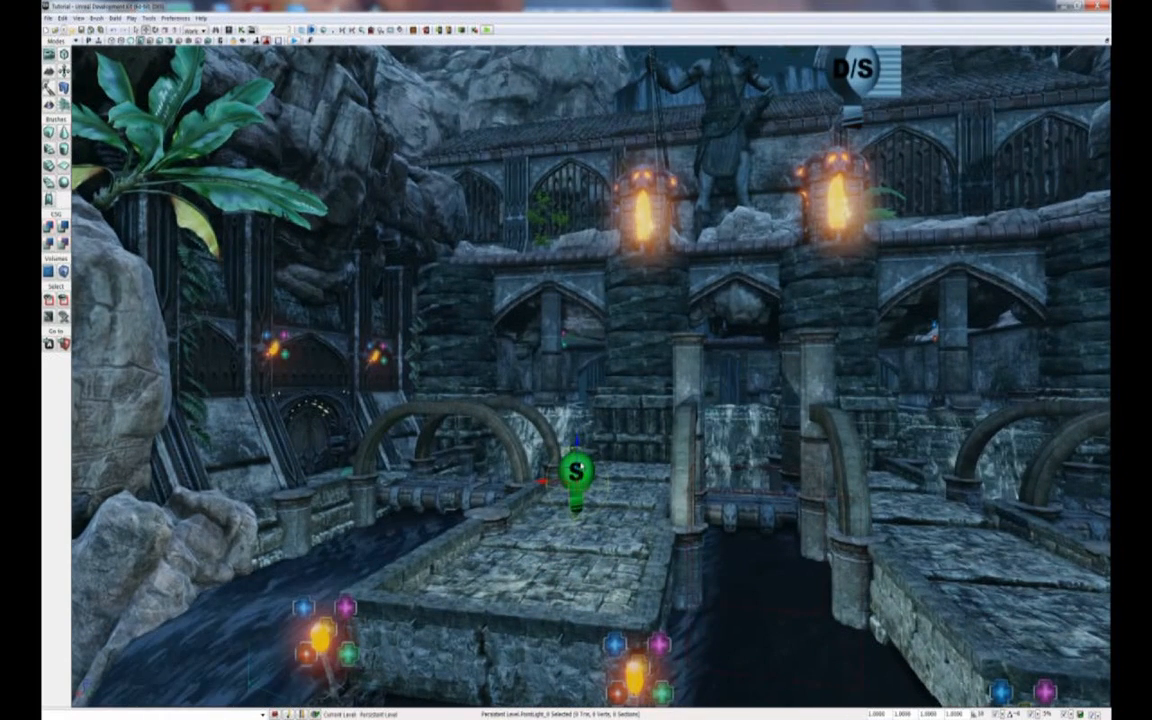
# - Open the new point light's properties and collapse the expanded Light categories
pyautogui.rightClick(582, 157)
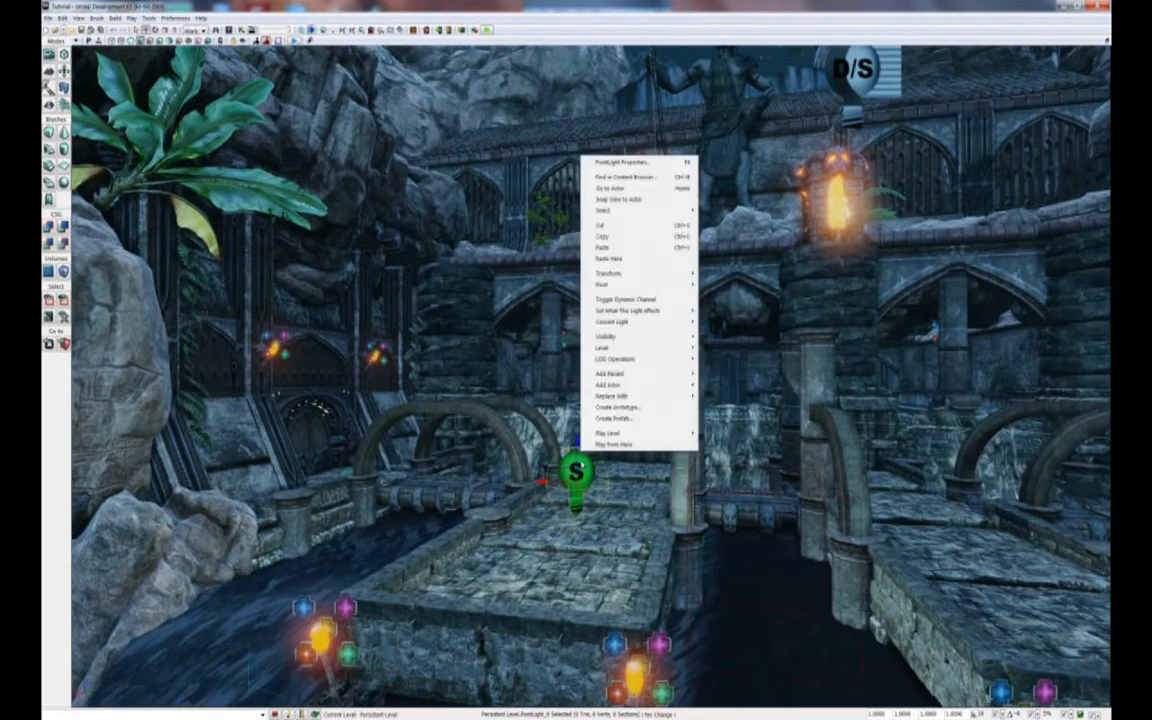
pyautogui.click(616, 163)
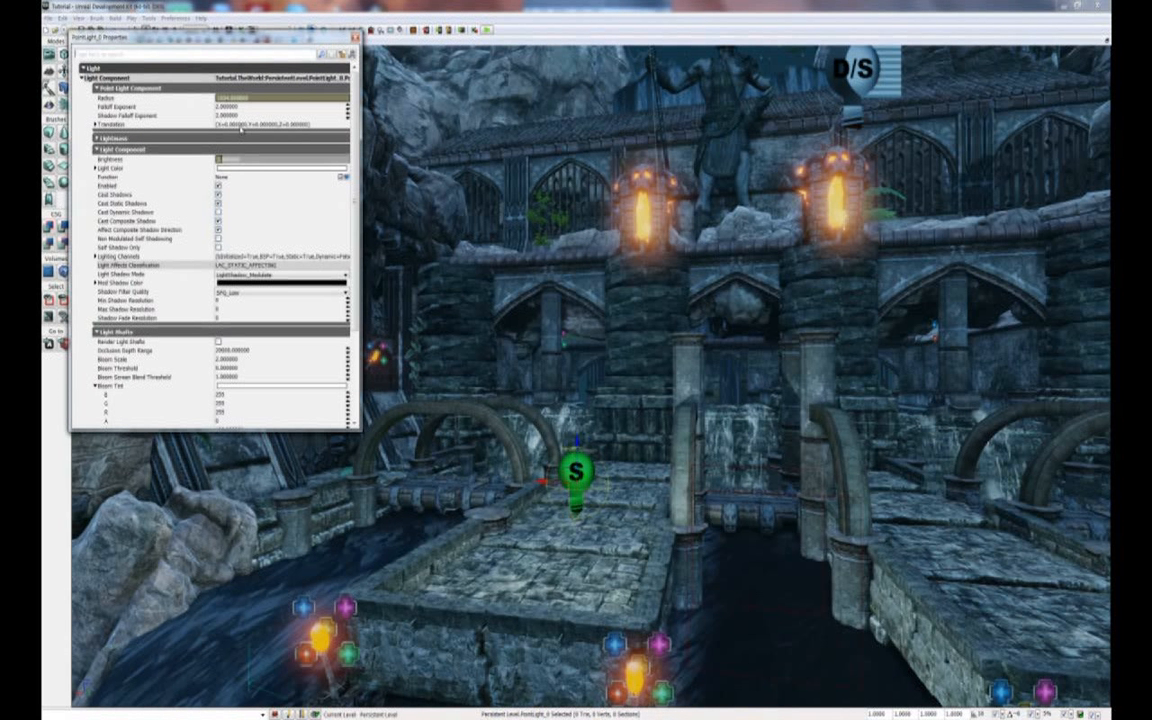
pyautogui.click(96, 89)
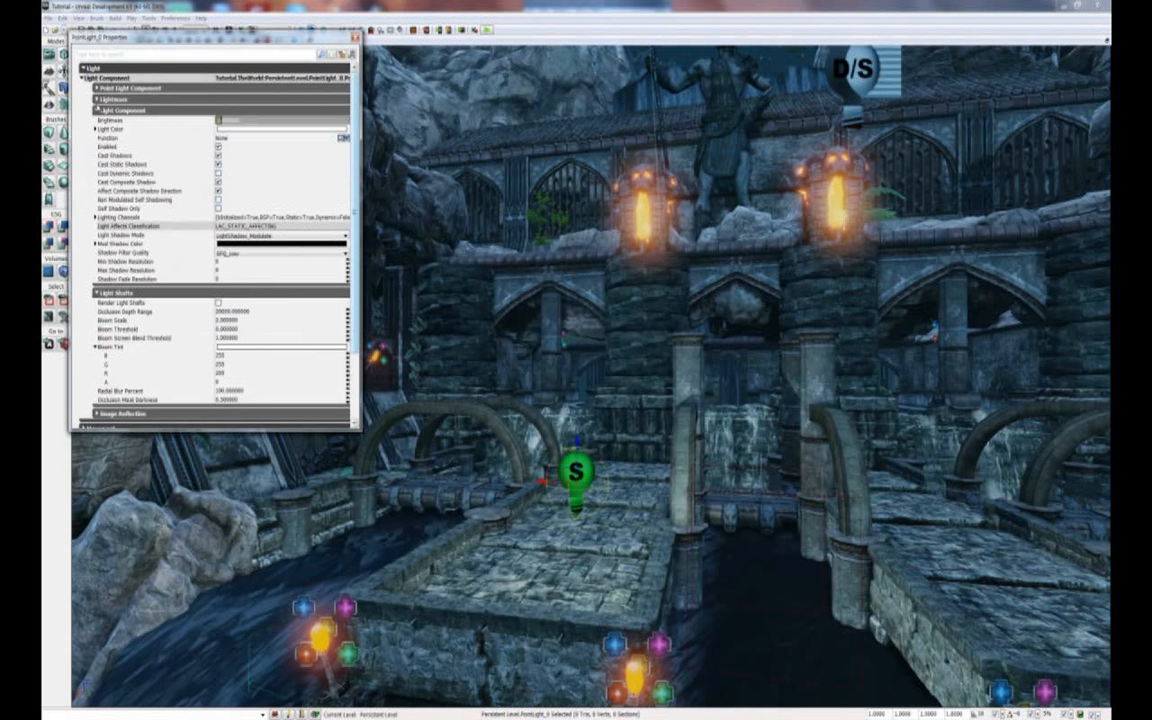
pyautogui.click(98, 110)
pyautogui.click(96, 121)
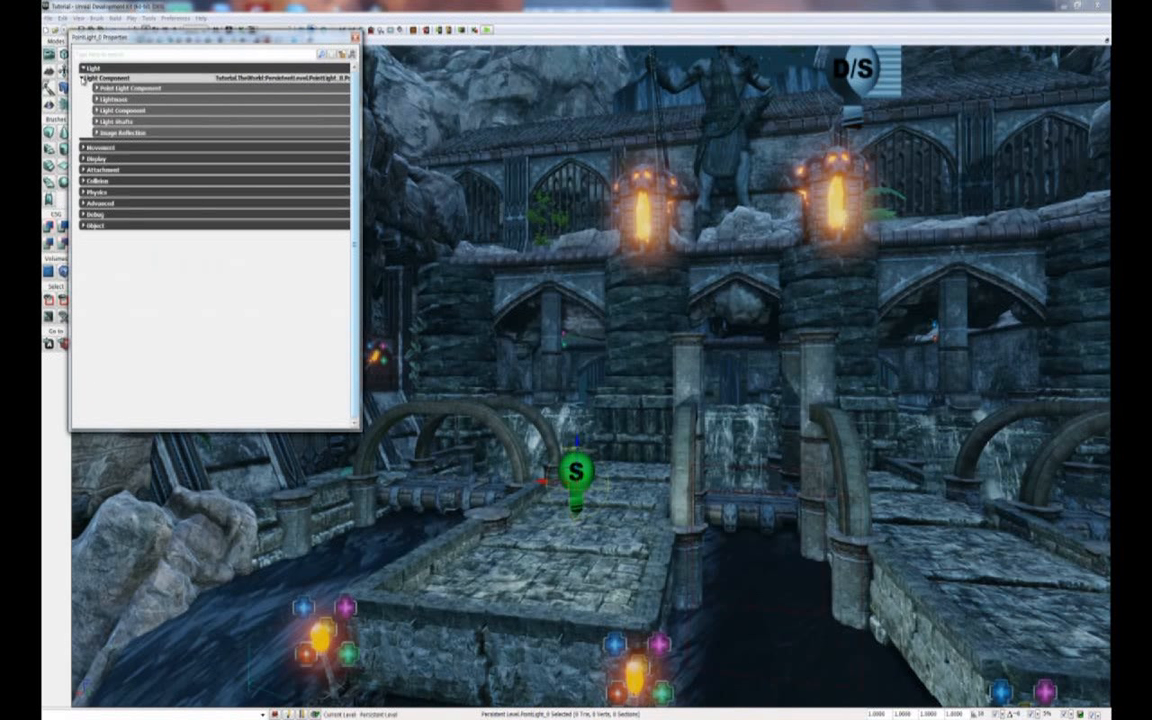
pyautogui.click(83, 78)
pyautogui.click(82, 68)
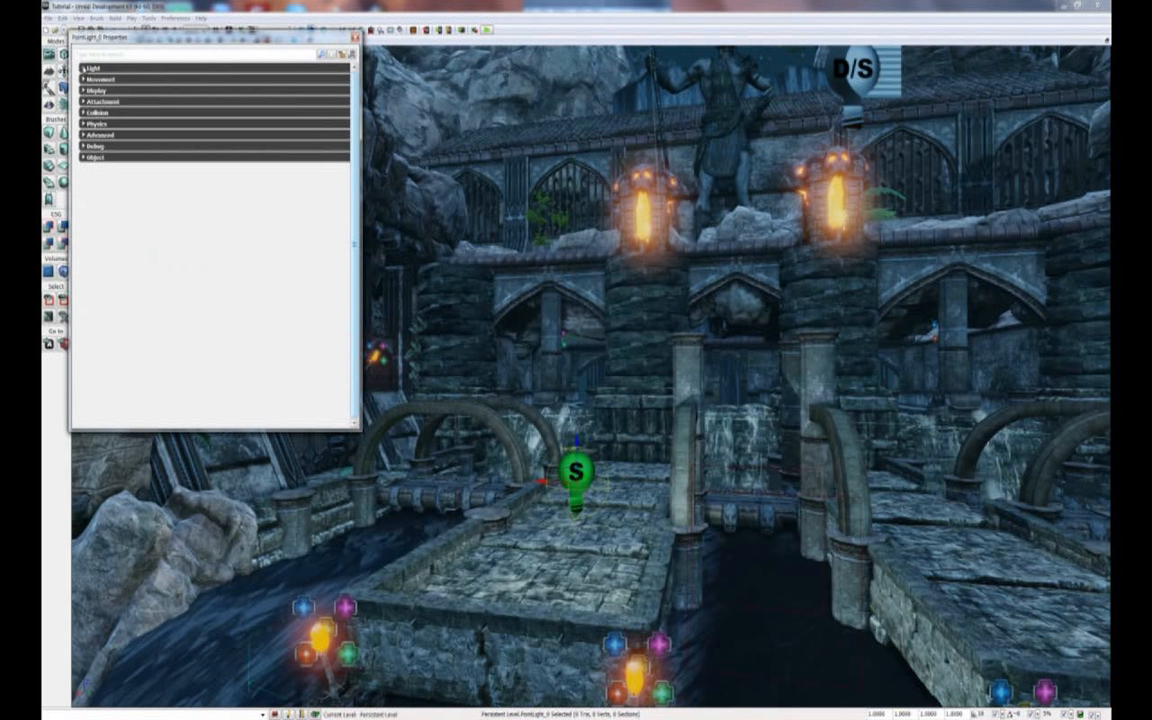
# - Set the point light's Radius to 250 in its Point Light Component settings
pyautogui.click(83, 68)
pyautogui.click(83, 78)
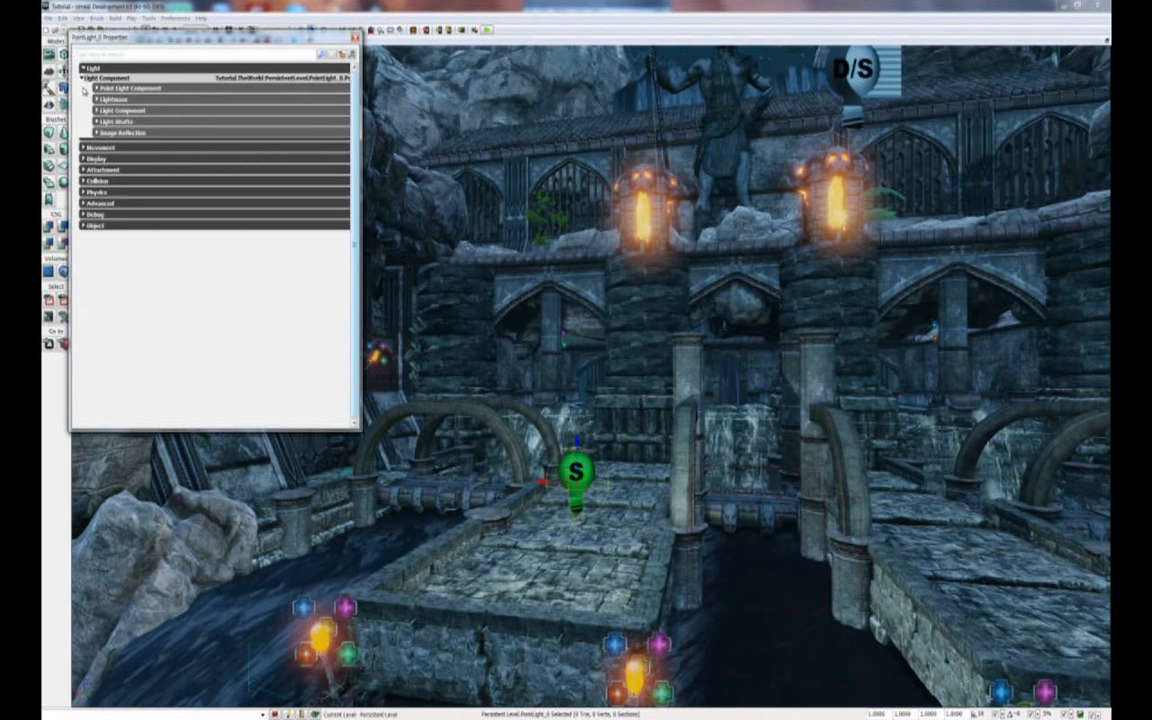
pyautogui.click(96, 88)
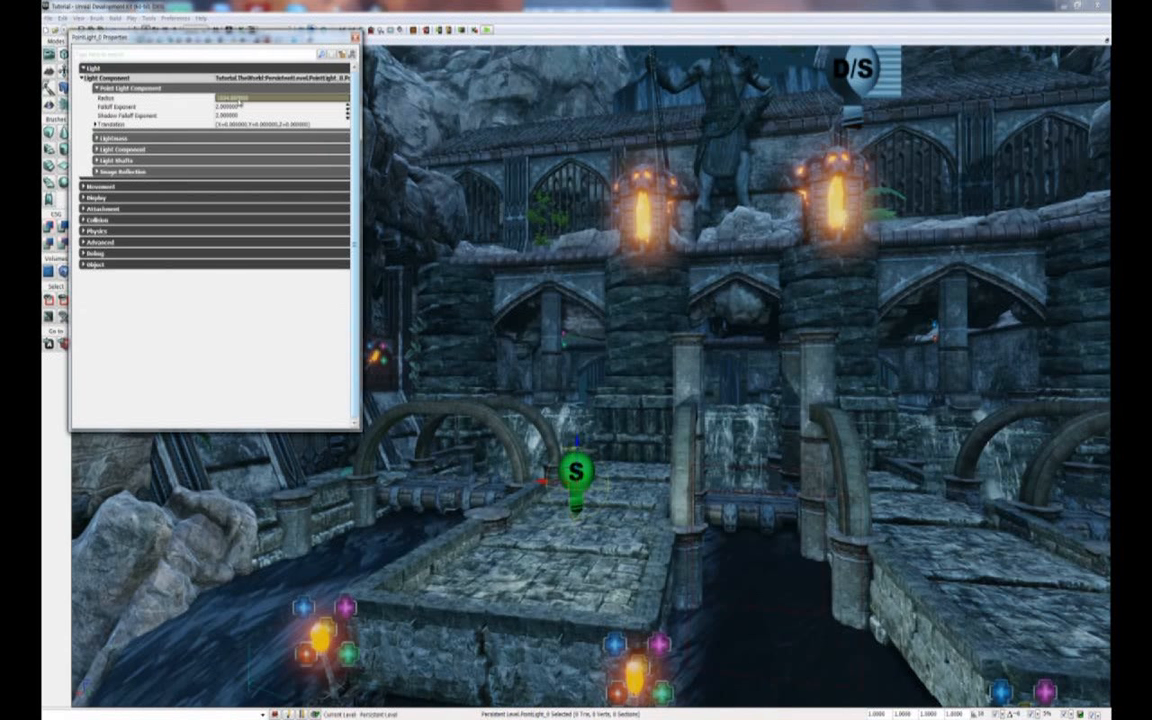
pyautogui.click(233, 99)
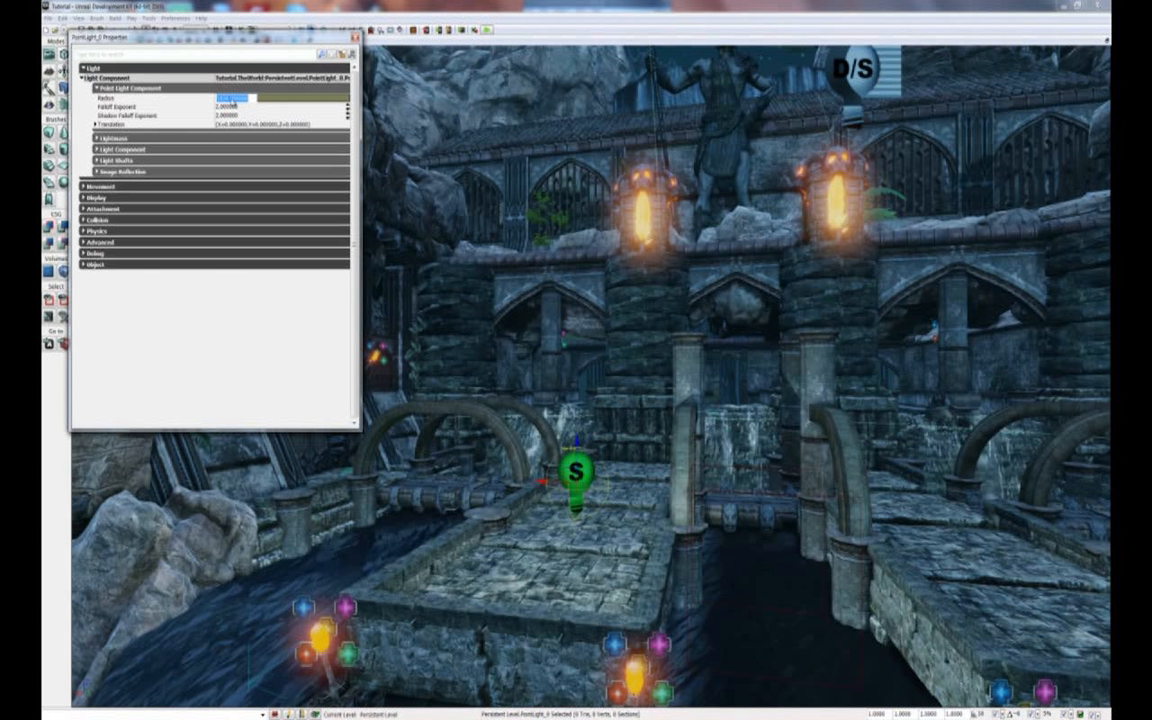
pyautogui.write('250')
pyautogui.press('Return')
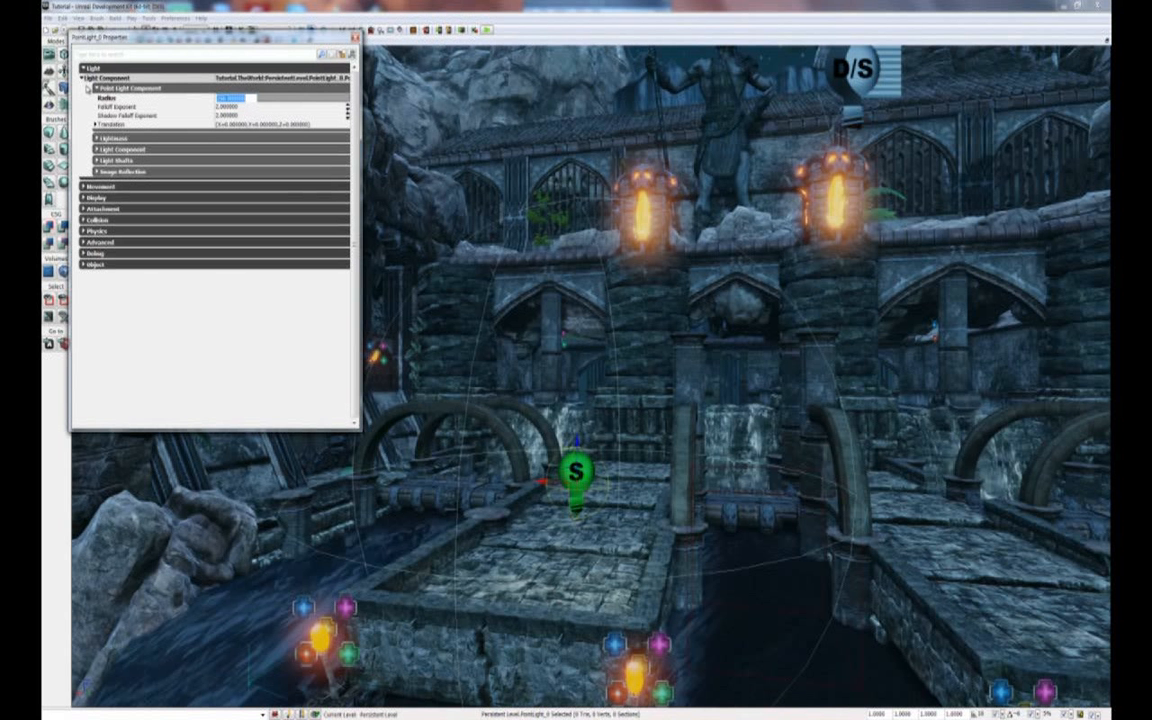
# - Set the point light's Brightness to 1.5 in its Light Component settings
pyautogui.click(96, 87)
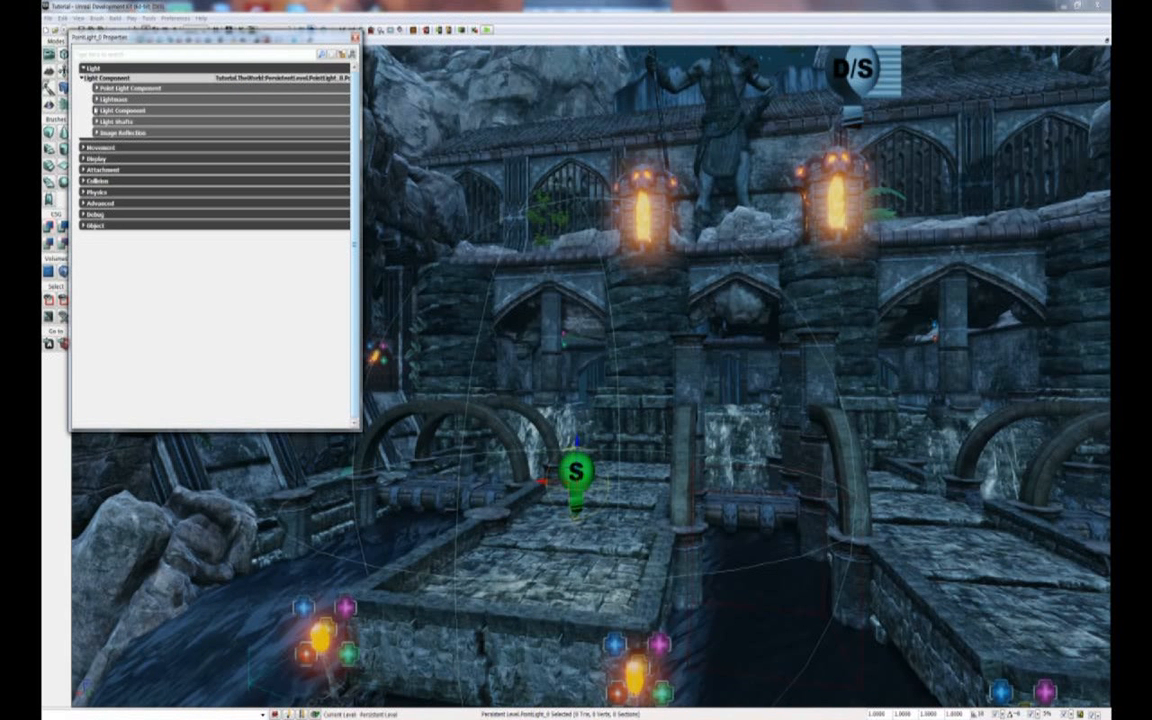
pyautogui.click(96, 110)
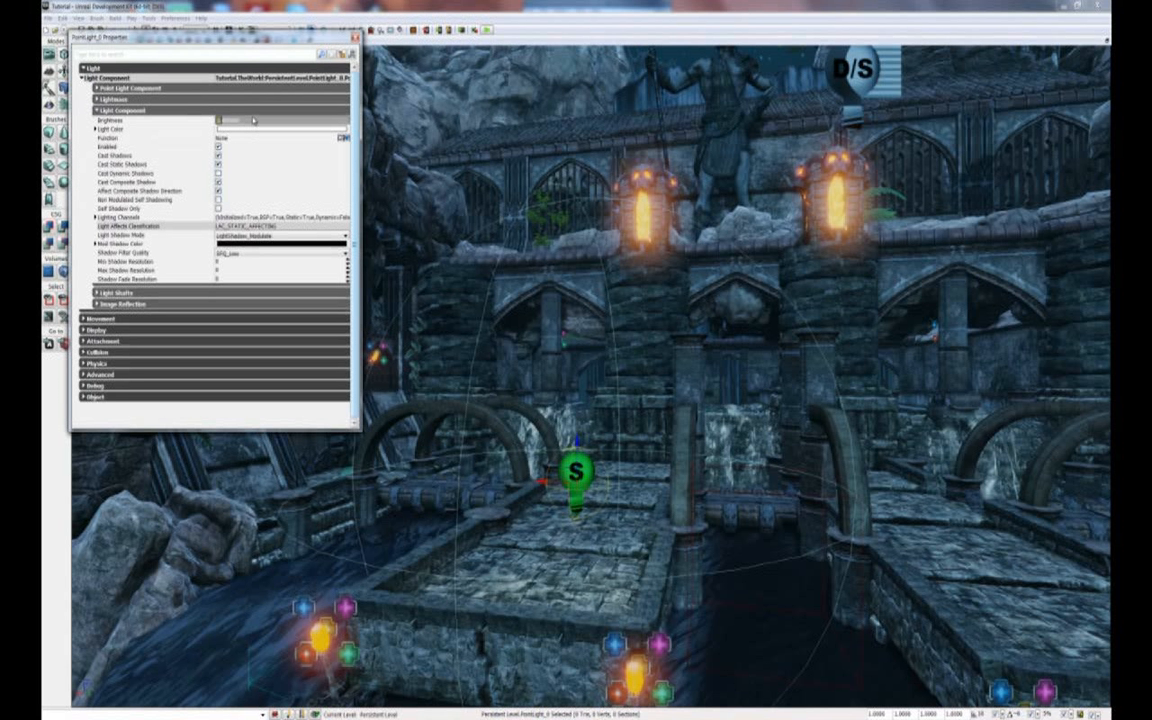
pyautogui.click(252, 122)
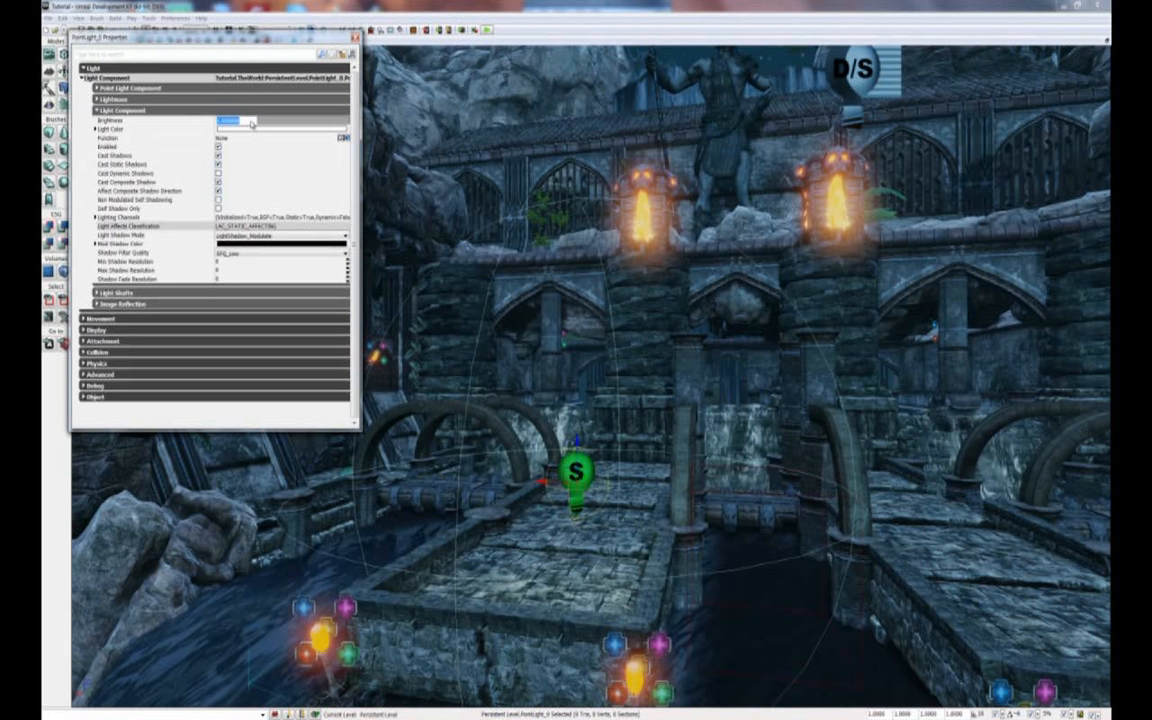
pyautogui.write('1')
pyautogui.press('Return')
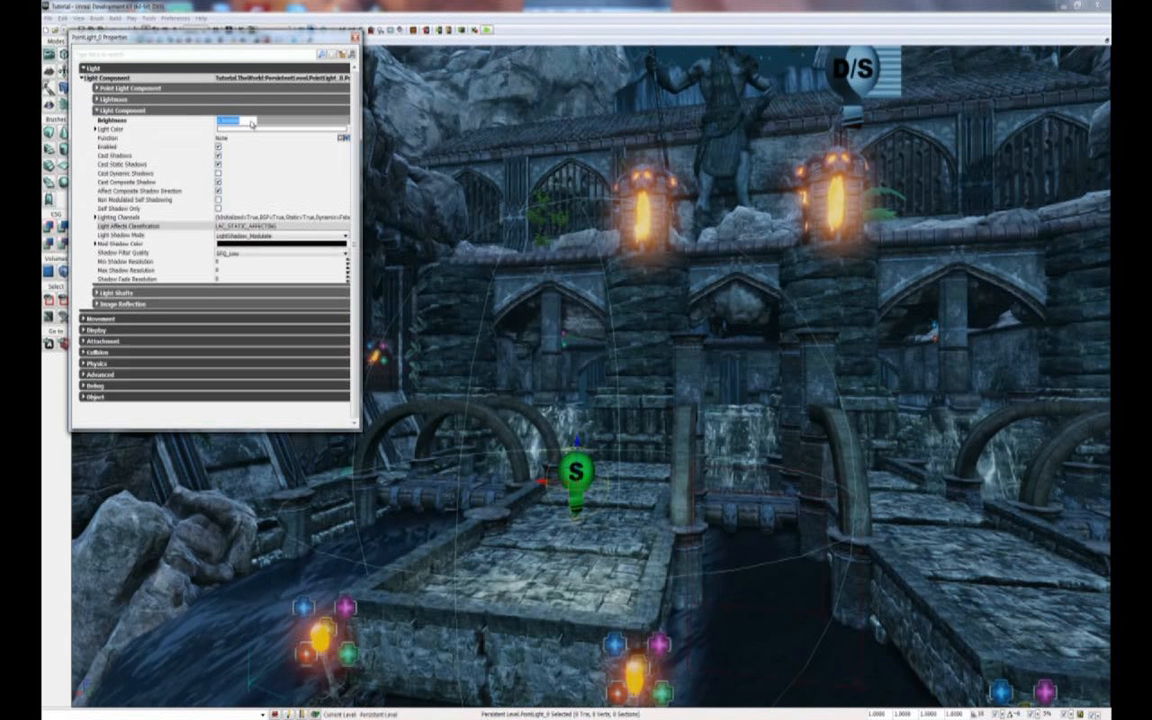
# - Change the point light's Light Color to a warm orange and close its properties
pyautogui.click(252, 130)
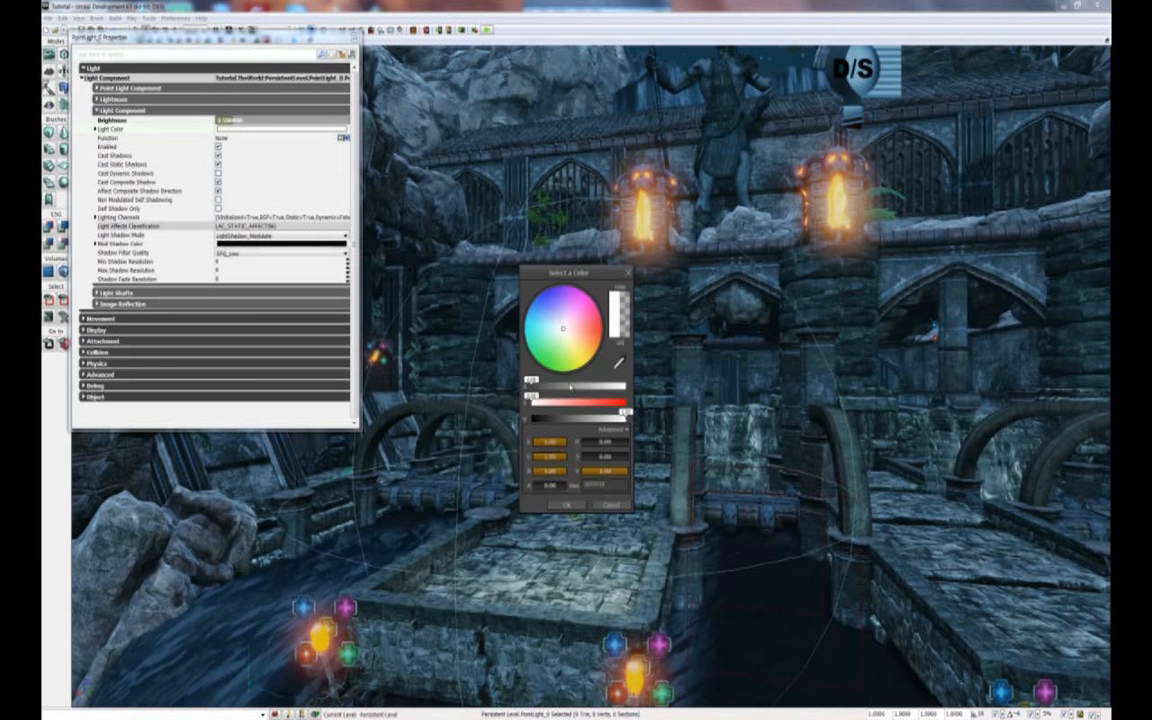
pyautogui.moveTo(612, 483); pyautogui.dragTo(566, 485)
pyautogui.press('BackSpace')
pyautogui.press('Return')
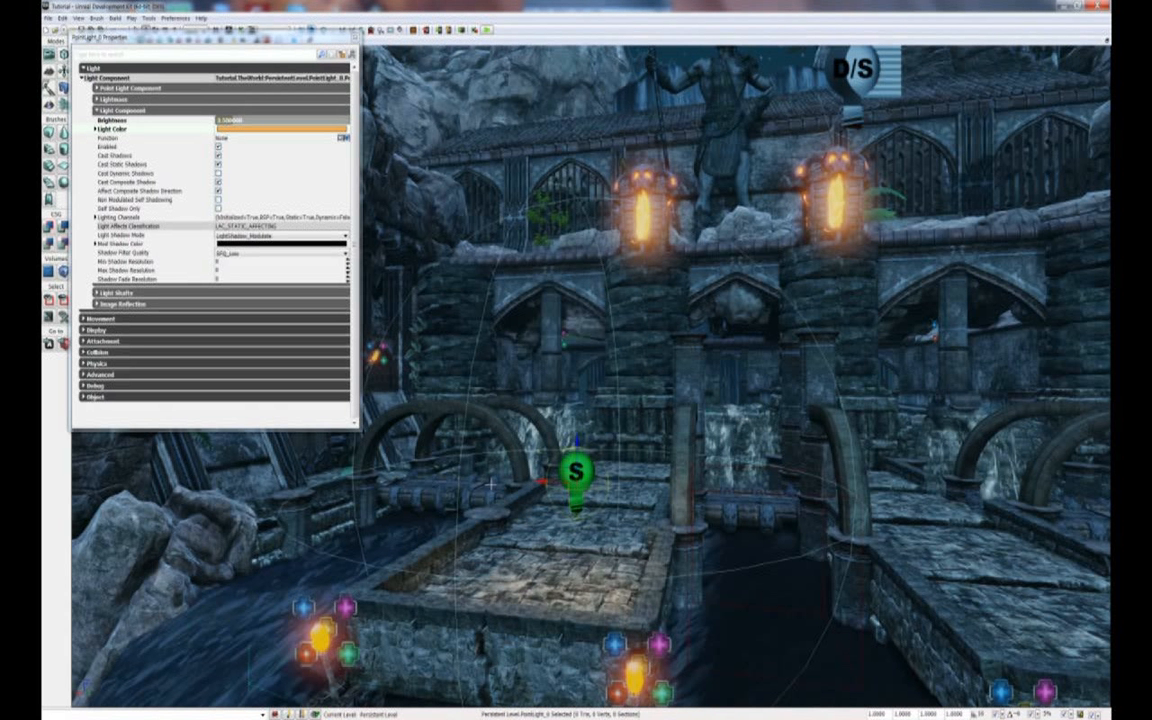
pyautogui.click(96, 107)
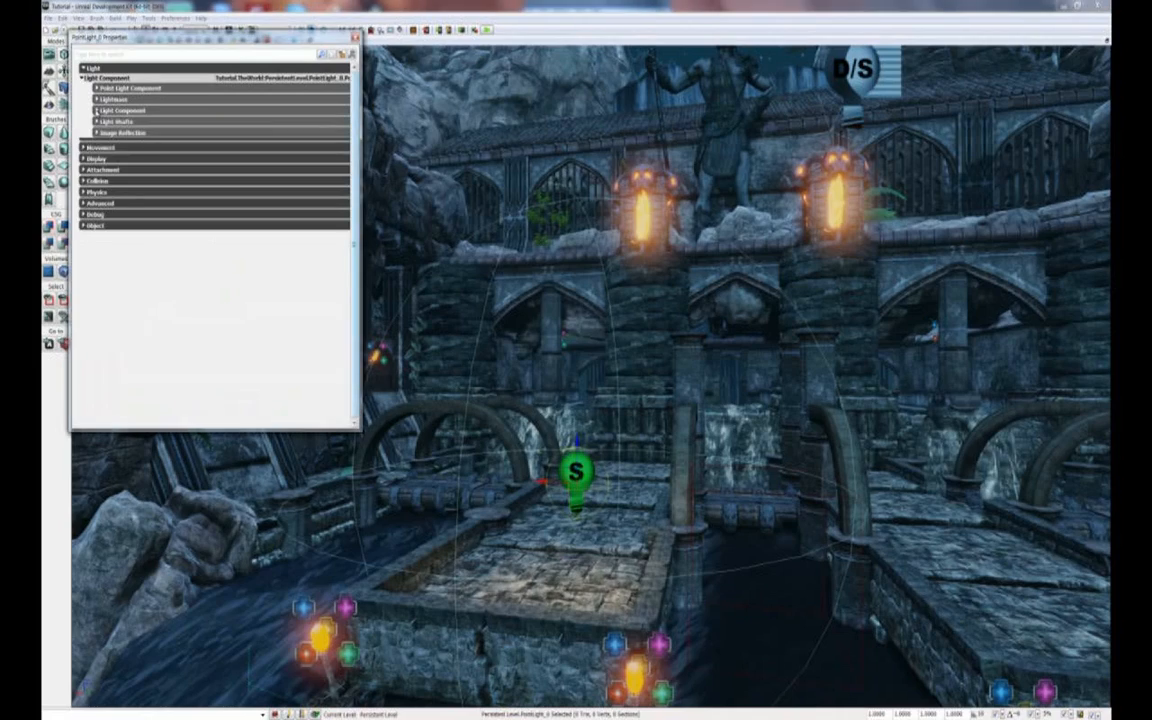
pyautogui.click(354, 38)
# - Move the point light onto the flame of the outer torch at the front of the left walkway
pyautogui.moveTo(527, 358); pyautogui.dragTo(482, 425, button='right')
pyautogui.moveTo(680, 335); pyautogui.dragTo(551, 401)
pyautogui.moveTo(551, 401); pyautogui.dragTo(655, 401, button='right')
pyautogui.moveTo(605, 356); pyautogui.dragTo(527, 425)
pyautogui.moveTo(527, 425); pyautogui.dragTo(548, 458, button='right')
pyautogui.moveTo(548, 458); pyautogui.dragTo(420, 480, button='middle')
pyautogui.moveTo(836, 458); pyautogui.dragTo(665, 441)
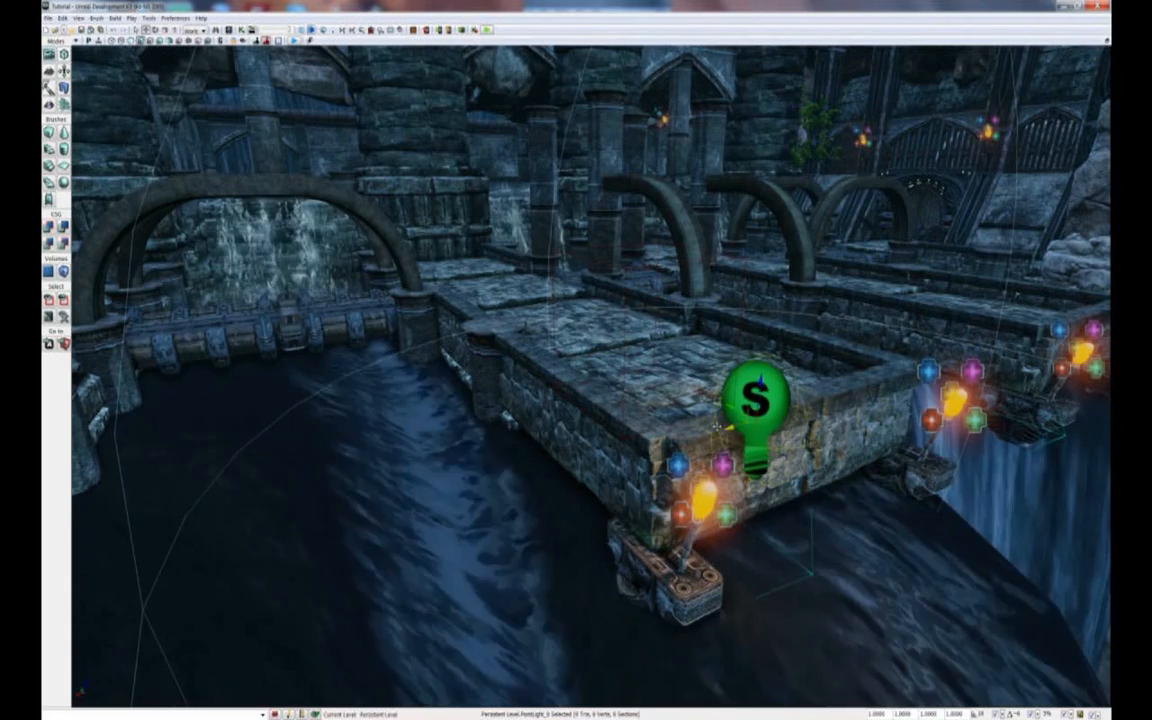
pyautogui.moveTo(665, 441); pyautogui.dragTo(282, 412, button='right')
pyautogui.moveTo(479, 326); pyautogui.dragTo(499, 327)
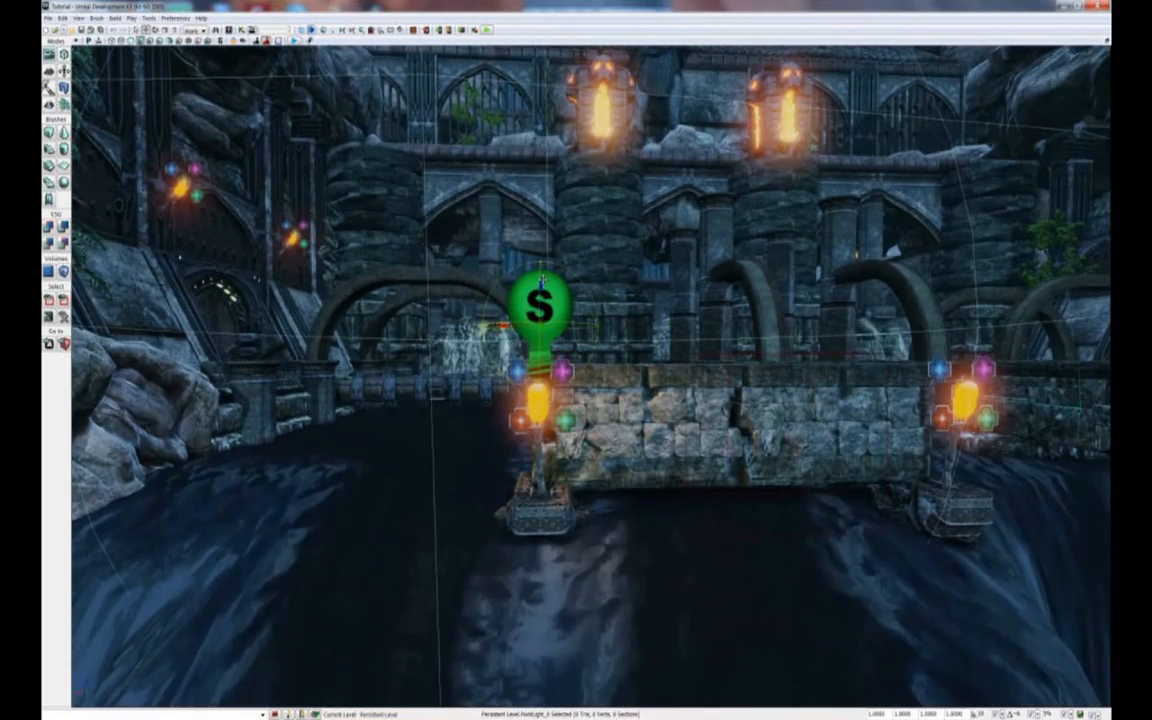
pyautogui.moveTo(540, 282); pyautogui.dragTo(621, 281, button='right')
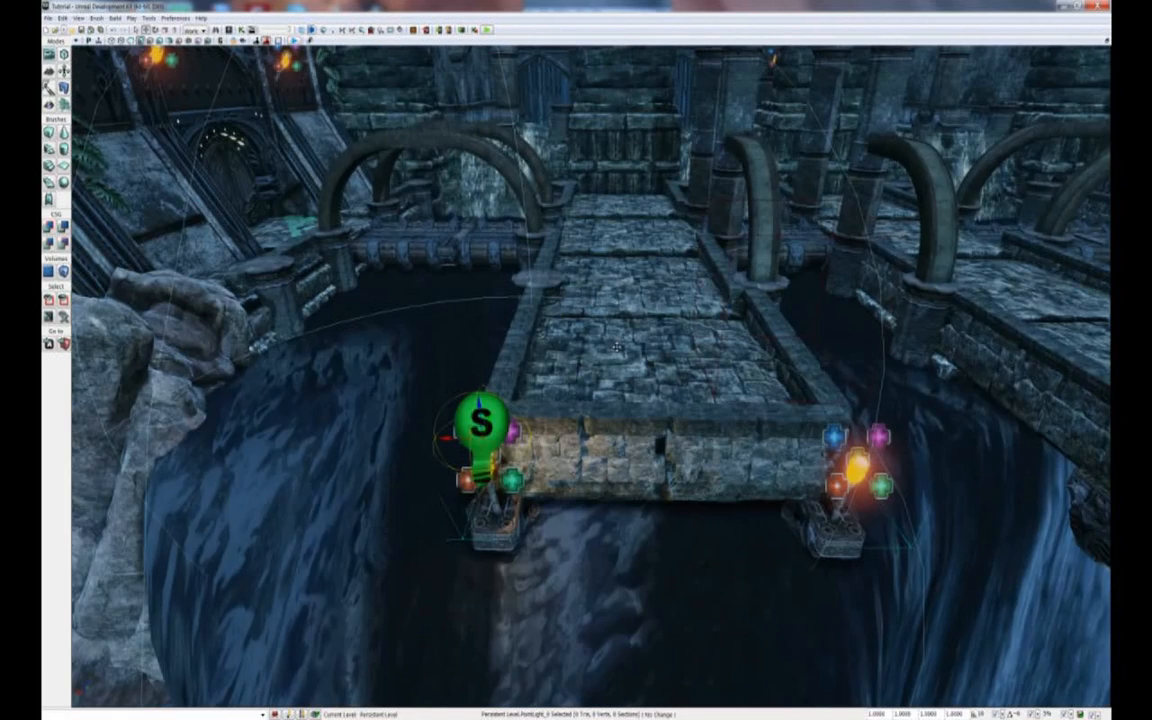
# - Duplicate the point light onto each of the other three torches along the front of the two walkways
pyautogui.scroll(-3, 616, 348)
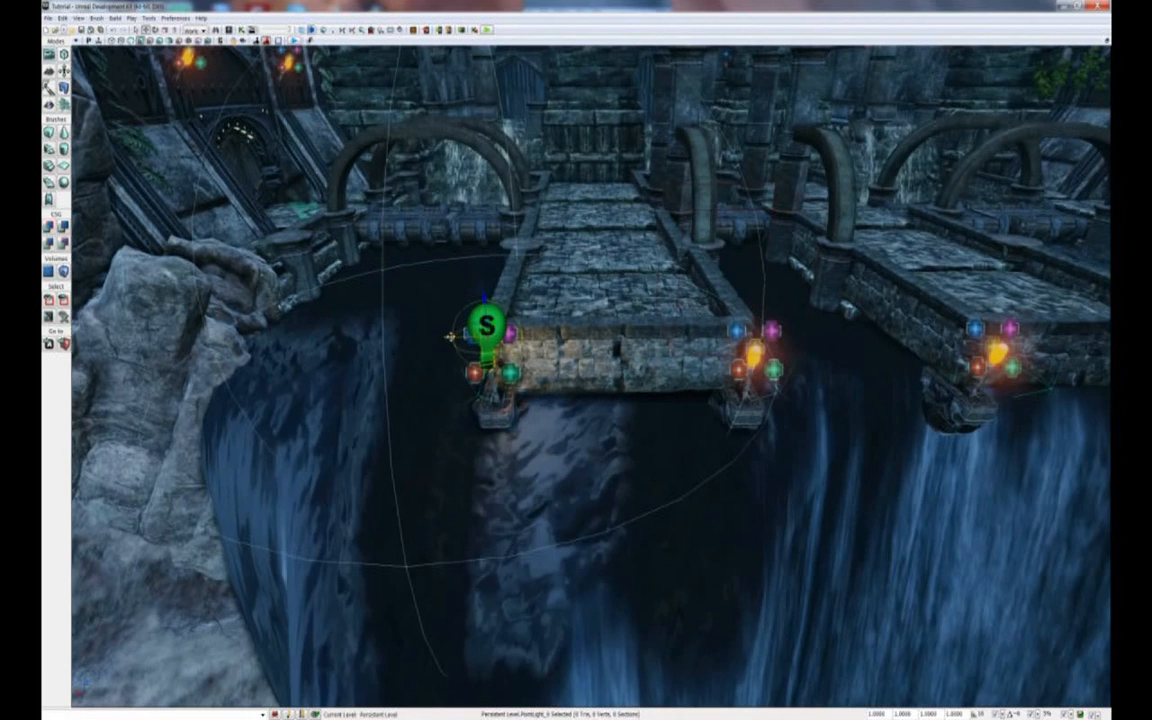
pyautogui.keyDown('alt'); pyautogui.moveTo(449, 337); pyautogui.dragTo(721, 338); pyautogui.keyUp('alt')
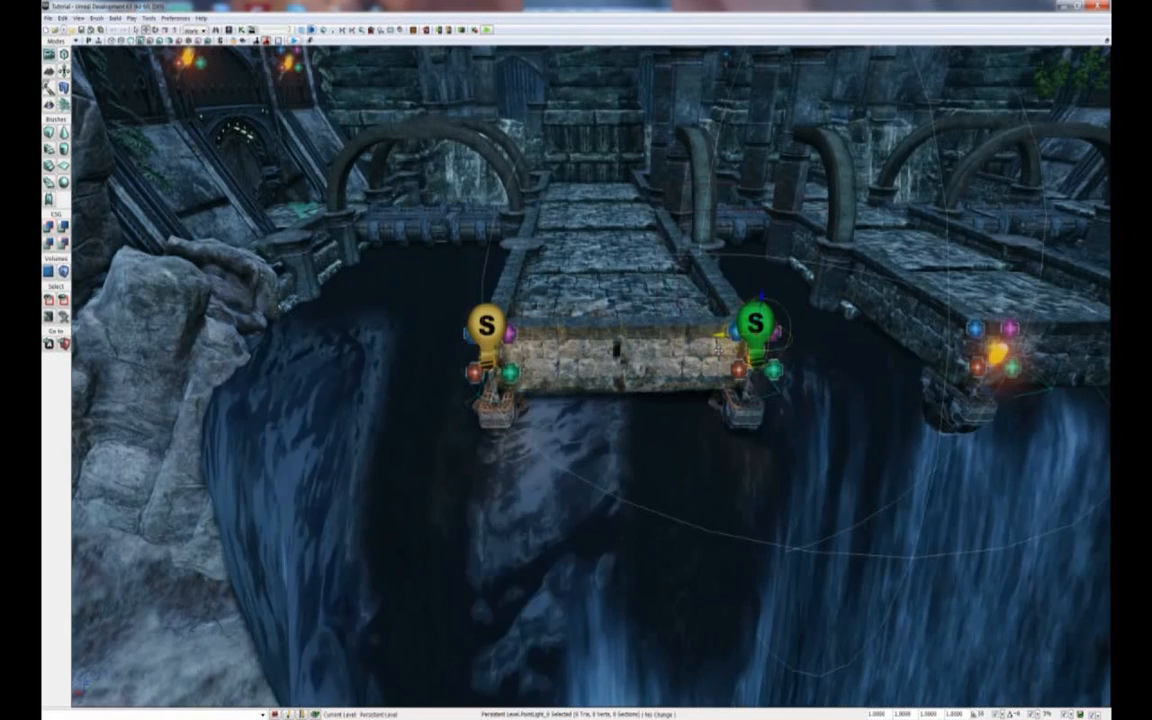
pyautogui.moveTo(643, 370); pyautogui.dragTo(451, 420, button='middle')
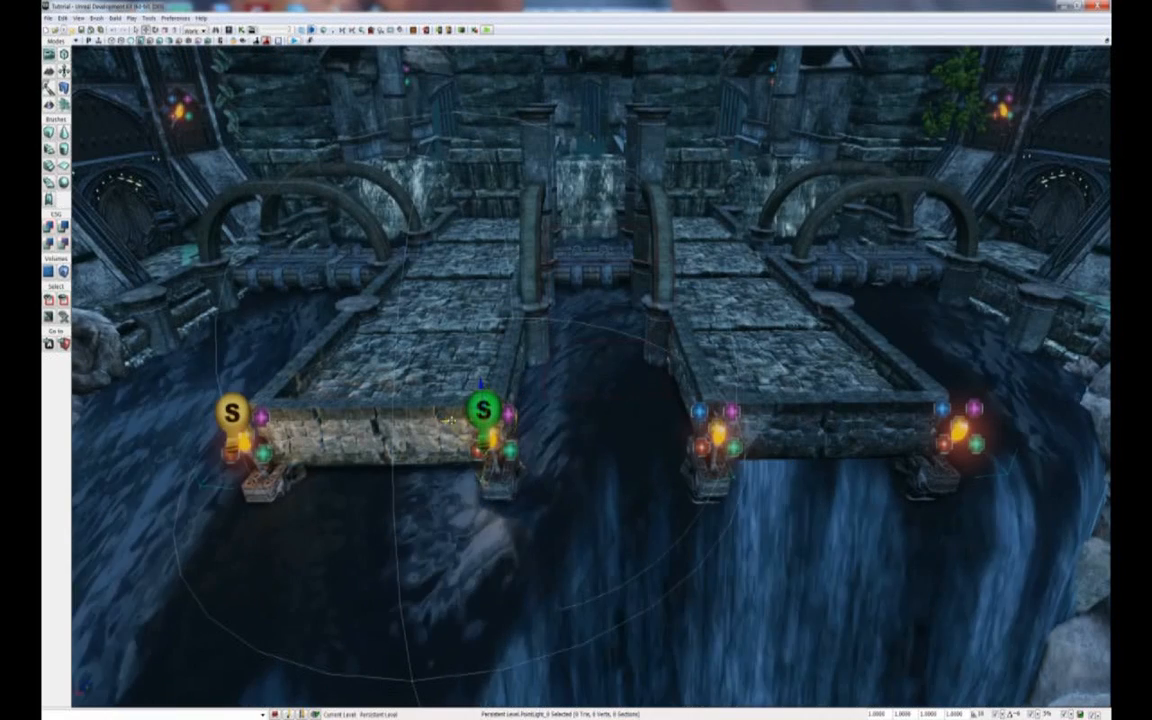
pyautogui.keyDown('alt'); pyautogui.moveTo(449, 420); pyautogui.dragTo(681, 426); pyautogui.keyUp('alt')
pyautogui.moveTo(682, 426); pyautogui.dragTo(559, 442, button='middle')
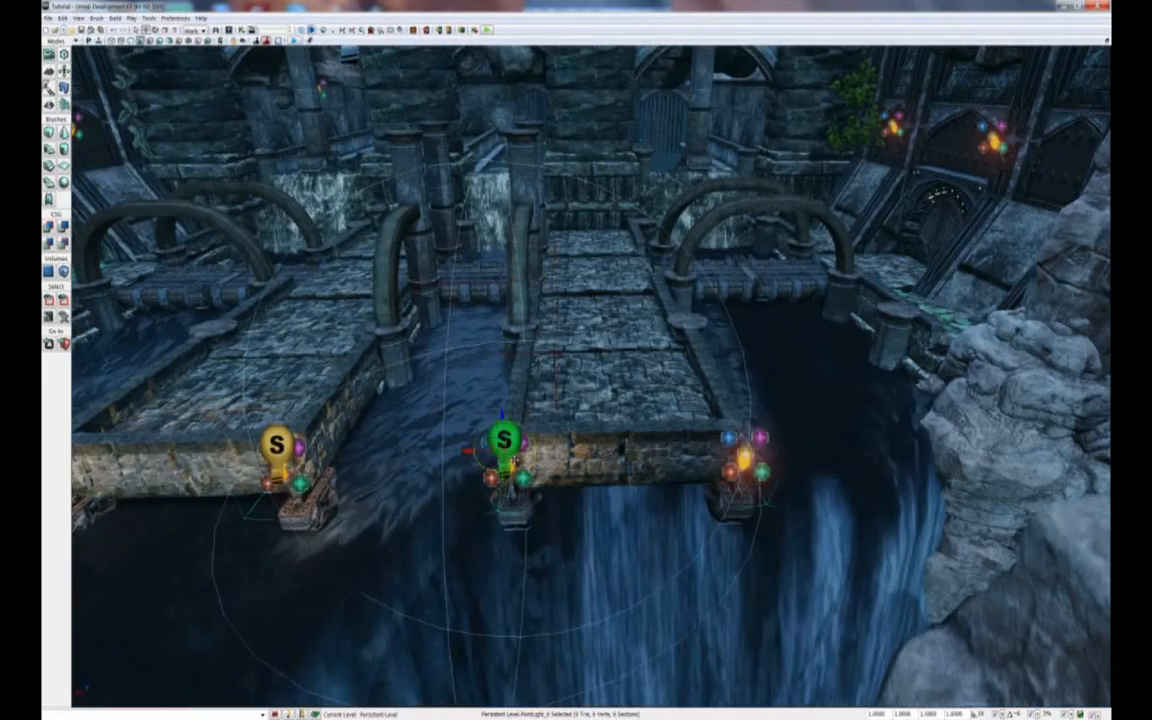
pyautogui.keyDown('alt'); pyautogui.moveTo(466, 452); pyautogui.dragTo(711, 444); pyautogui.keyUp('alt')
pyautogui.moveTo(711, 444); pyautogui.dragTo(582, 516, button='middle')
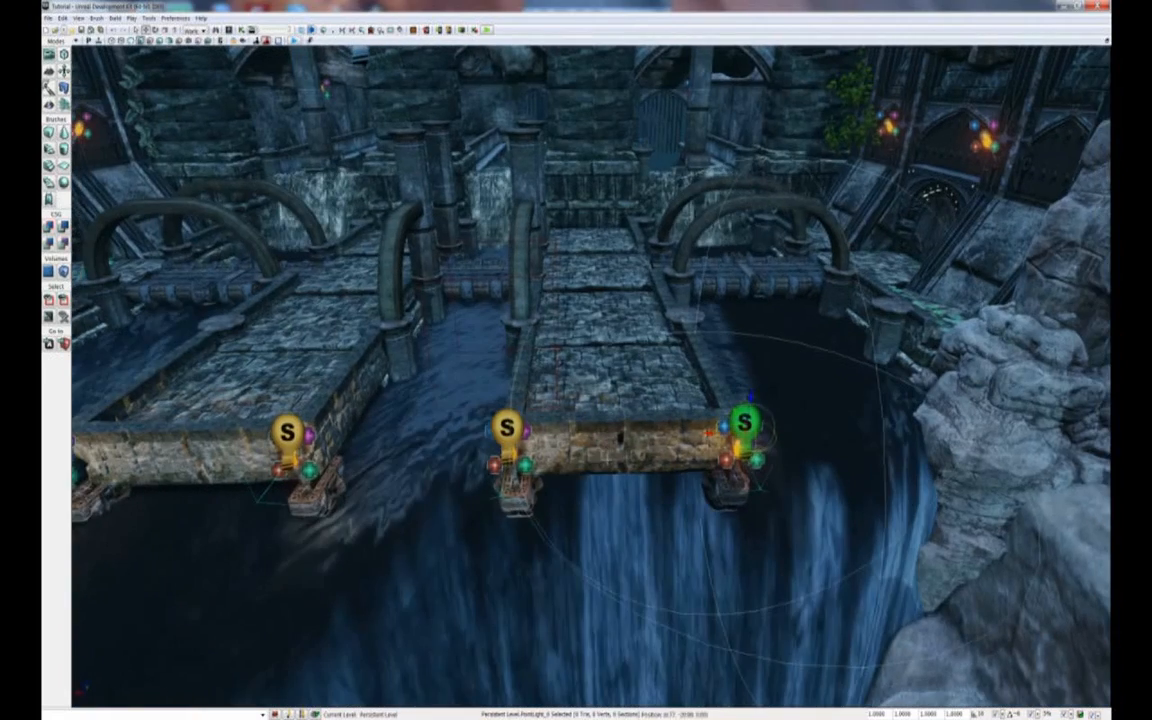
# - Copy the point light to the right side wall and position it at the torch nearest the front
pyautogui.moveTo(582, 516); pyautogui.dragTo(740, 480, button='right')
pyautogui.keyDown('alt'); pyautogui.moveTo(585, 400); pyautogui.dragTo(598, 190); pyautogui.keyUp('alt')
pyautogui.moveTo(590, 371); pyautogui.dragTo(620, 330)
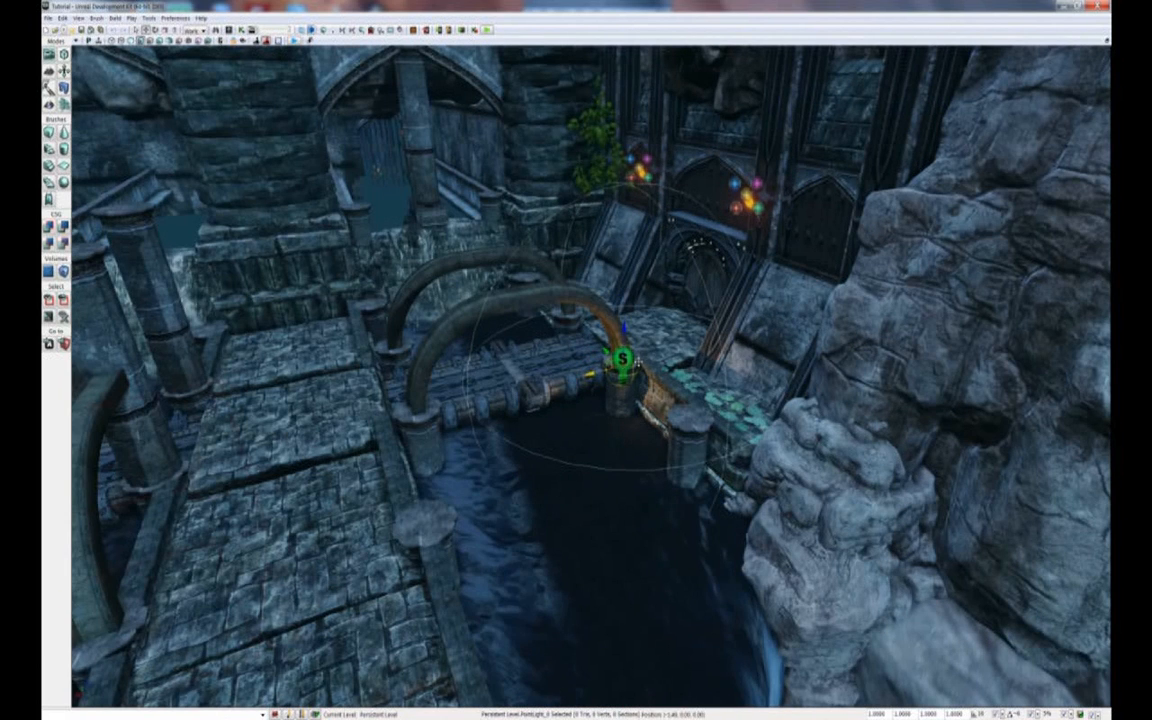
pyautogui.moveTo(591, 372); pyautogui.dragTo(668, 354)
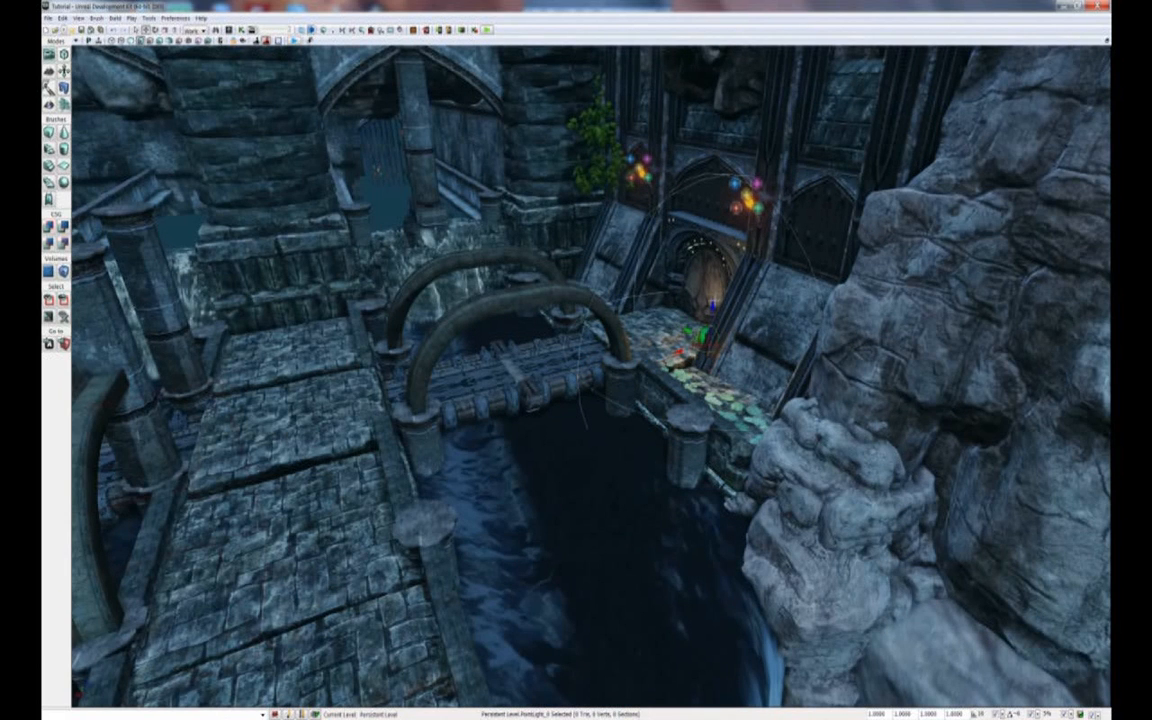
pyautogui.moveTo(703, 333); pyautogui.dragTo(758, 44)
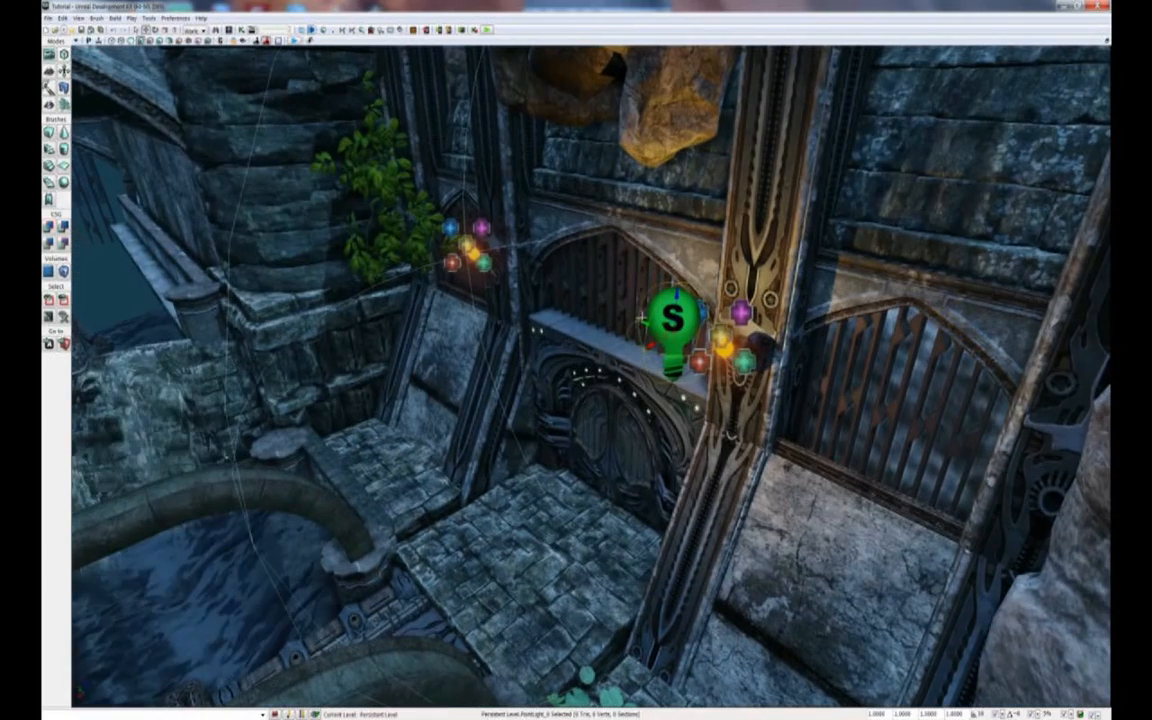
pyautogui.moveTo(642, 318); pyautogui.dragTo(583, 345)
pyautogui.click(649, 384)
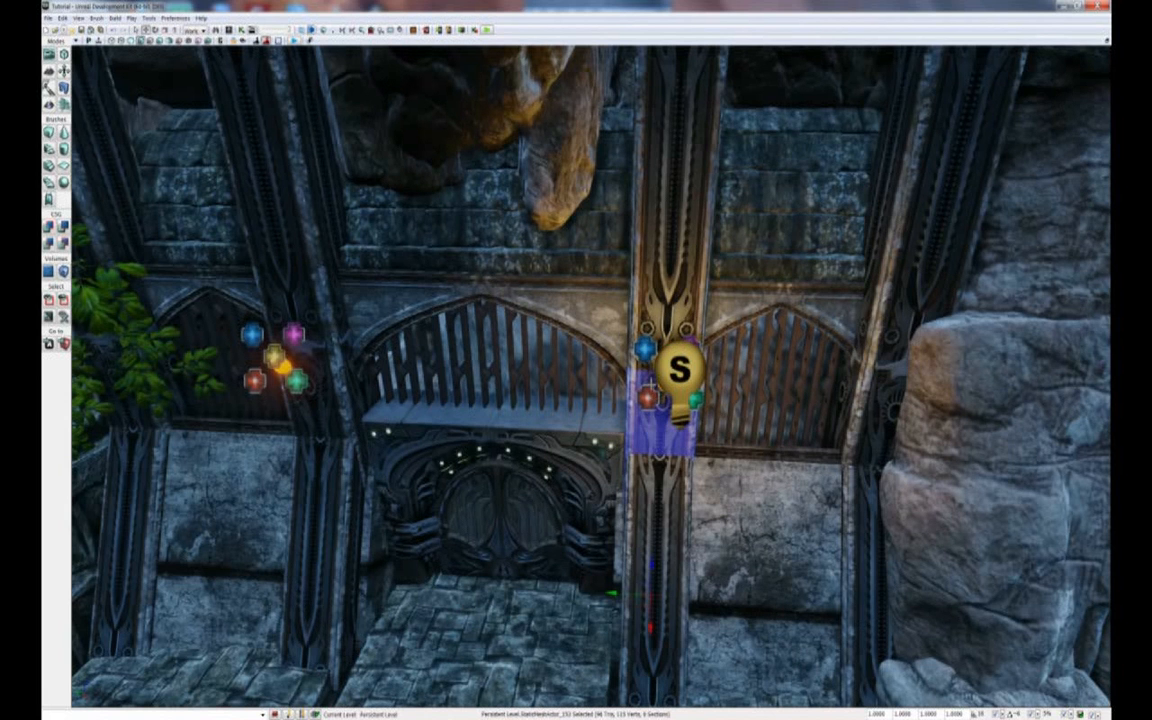
# - Duplicate the wall light onto the other torch beside the right wall's arched gate
pyautogui.click(662, 385)
pyautogui.keyDown('alt'); pyautogui.moveTo(645, 384); pyautogui.dragTo(233, 368); pyautogui.keyUp('alt')
pyautogui.moveTo(315, 374); pyautogui.dragTo(190, 590)
# - Copy the point light across to the left side wall, placing one at each torch beside the arched gate
pyautogui.keyDown('alt'); pyautogui.moveTo(838, 282); pyautogui.dragTo(138, 247); pyautogui.keyUp('alt')
pyautogui.moveTo(391, 269); pyautogui.dragTo(391, 240)
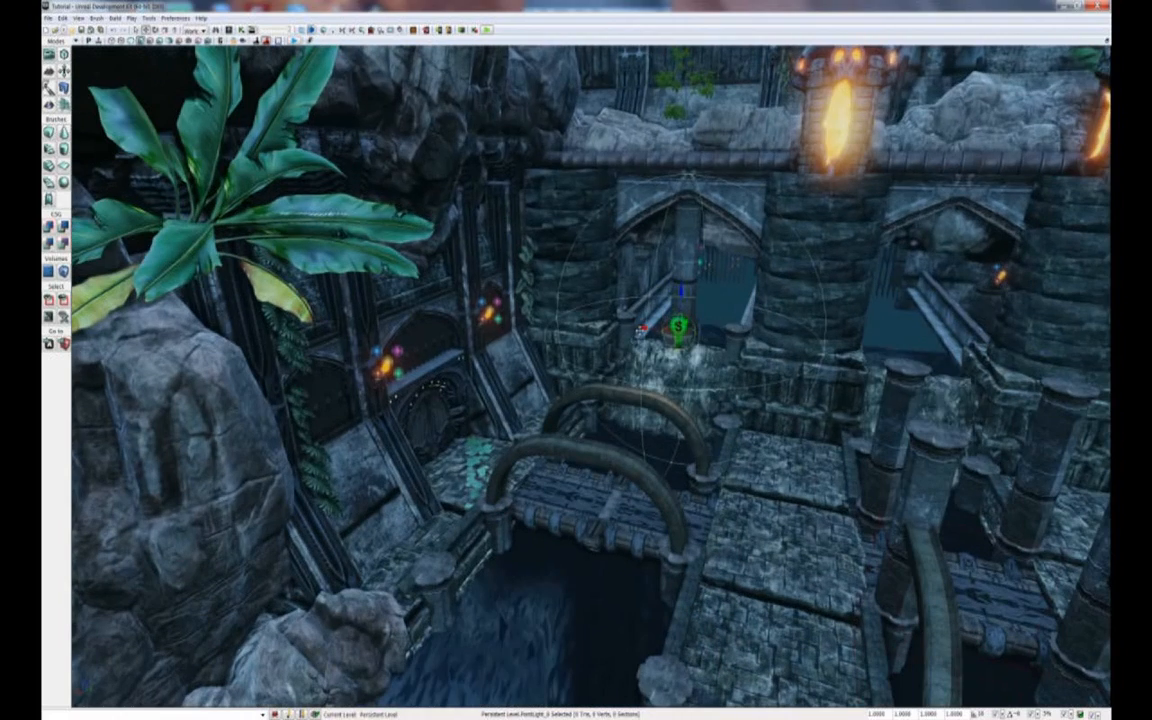
pyautogui.moveTo(640, 323); pyautogui.dragTo(486, 321)
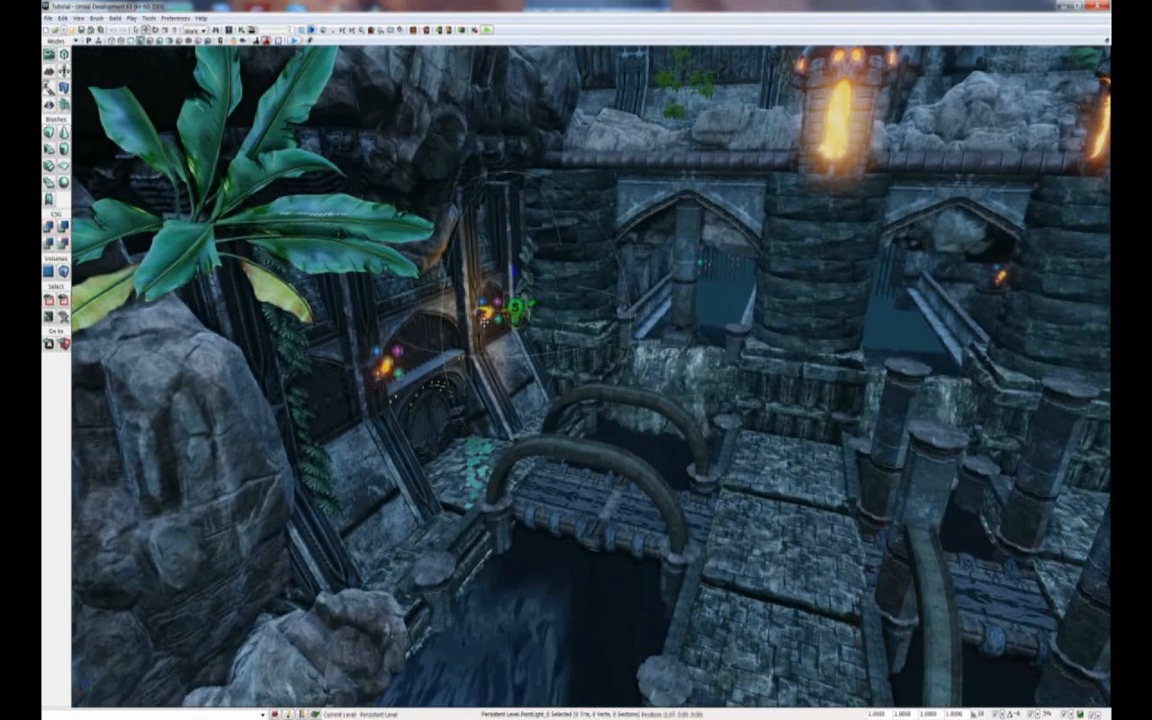
pyautogui.moveTo(485, 322); pyautogui.dragTo(632, 349, button='right')
pyautogui.keyDown('alt'); pyautogui.moveTo(632, 350); pyautogui.dragTo(447, 350); pyautogui.keyUp('alt')
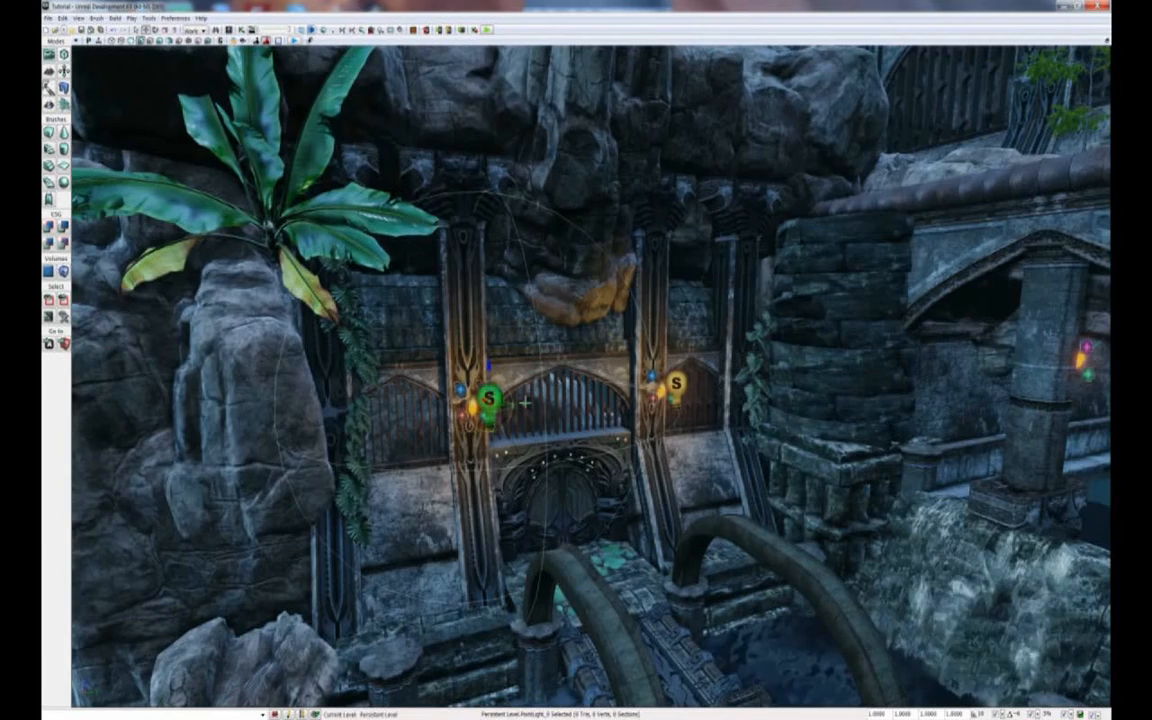
# - Copy the left wall's torch light to the torch on the pillar behind the left stone arch and align it with the flame
pyautogui.keyDown('alt'); pyautogui.moveTo(523, 402); pyautogui.dragTo(621, 399); pyautogui.keyUp('alt')
pyautogui.keyDown('alt'); pyautogui.moveTo(829, 407); pyautogui.dragTo(1038, 118); pyautogui.keyUp('alt')
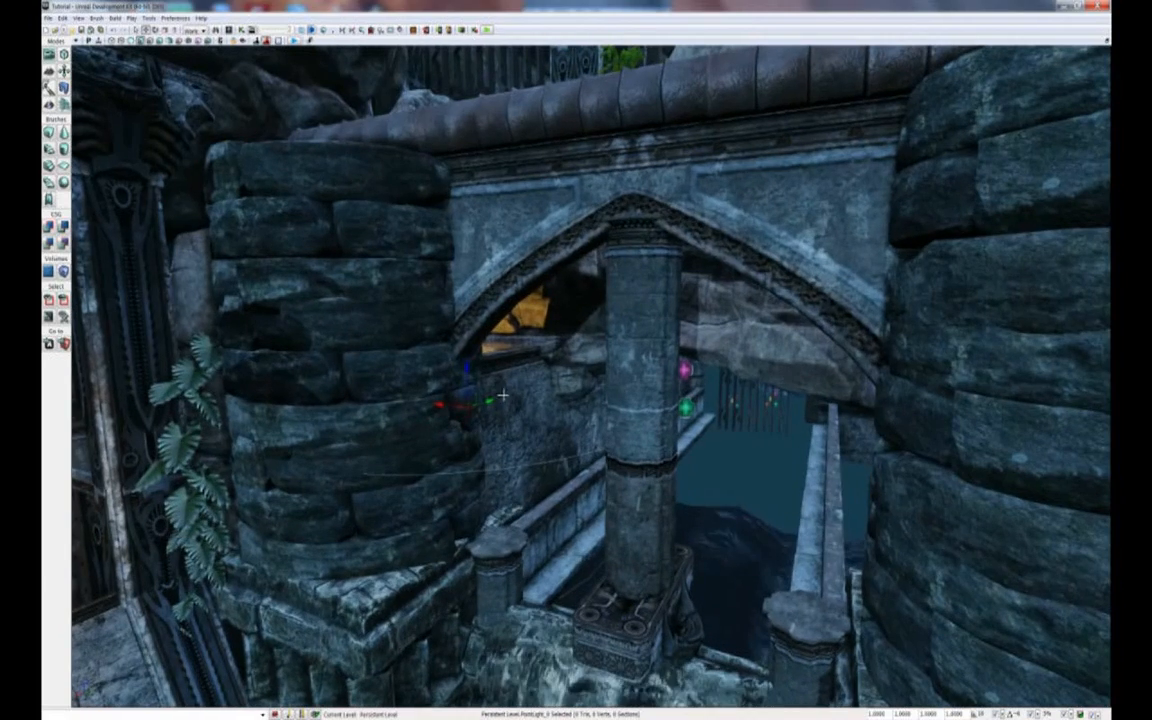
pyautogui.moveTo(462, 403); pyautogui.dragTo(655, 427)
pyautogui.moveTo(433, 436); pyautogui.dragTo(530, 464)
pyautogui.moveTo(686, 495); pyautogui.dragTo(602, 487)
pyautogui.moveTo(620, 481); pyautogui.dragTo(700, 459, button='right')
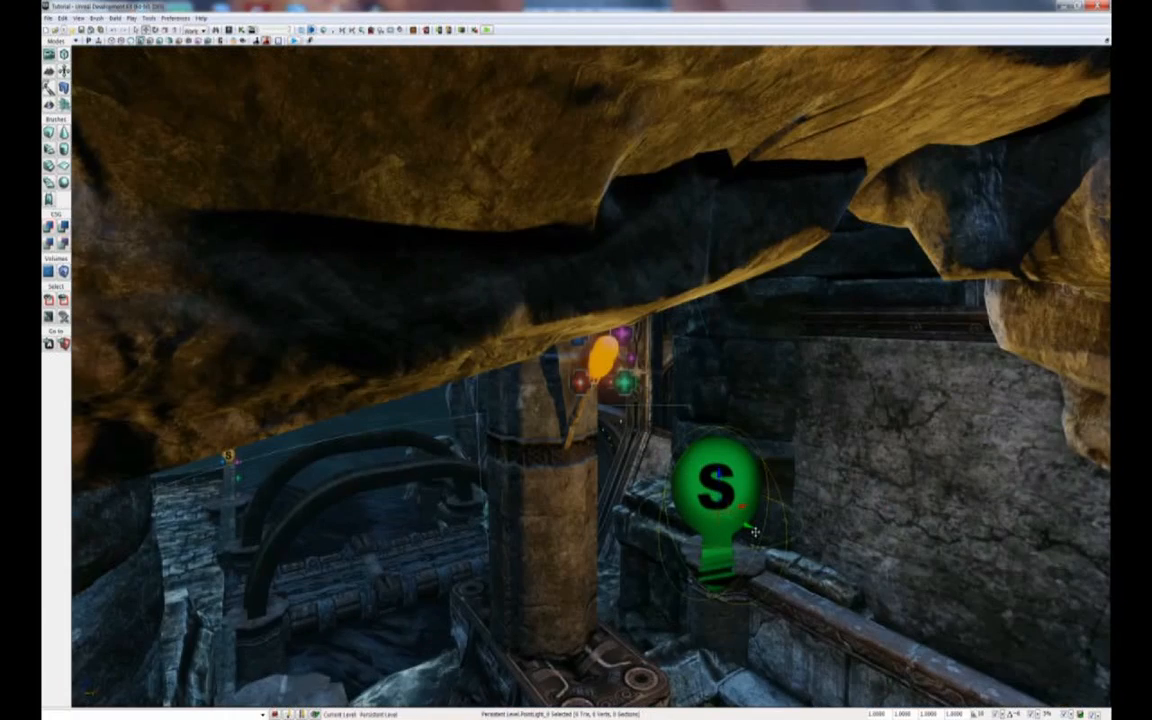
pyautogui.keyDown('shift'); pyautogui.moveTo(755, 532); pyautogui.dragTo(729, 520); pyautogui.keyUp('shift')
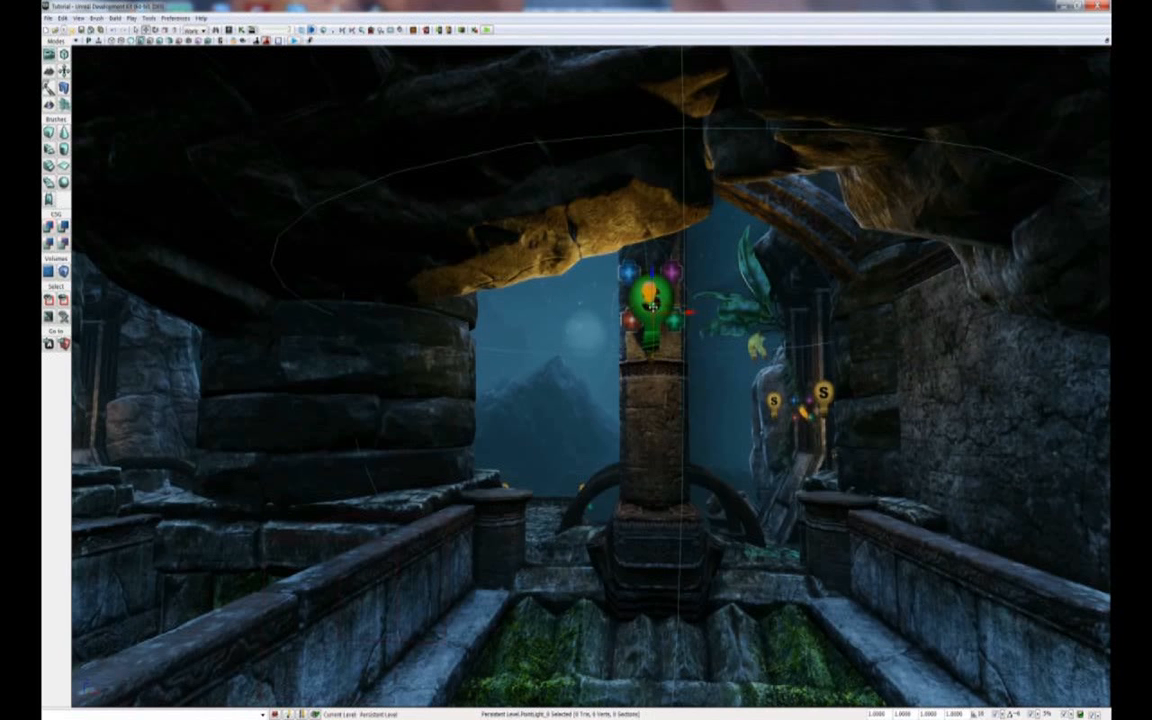
# - Duplicate the pillar light across to the torch on the pillar behind the right stone arch
pyautogui.keyDown('alt'); pyautogui.moveTo(691, 310); pyautogui.dragTo(172, 394); pyautogui.keyUp('alt')
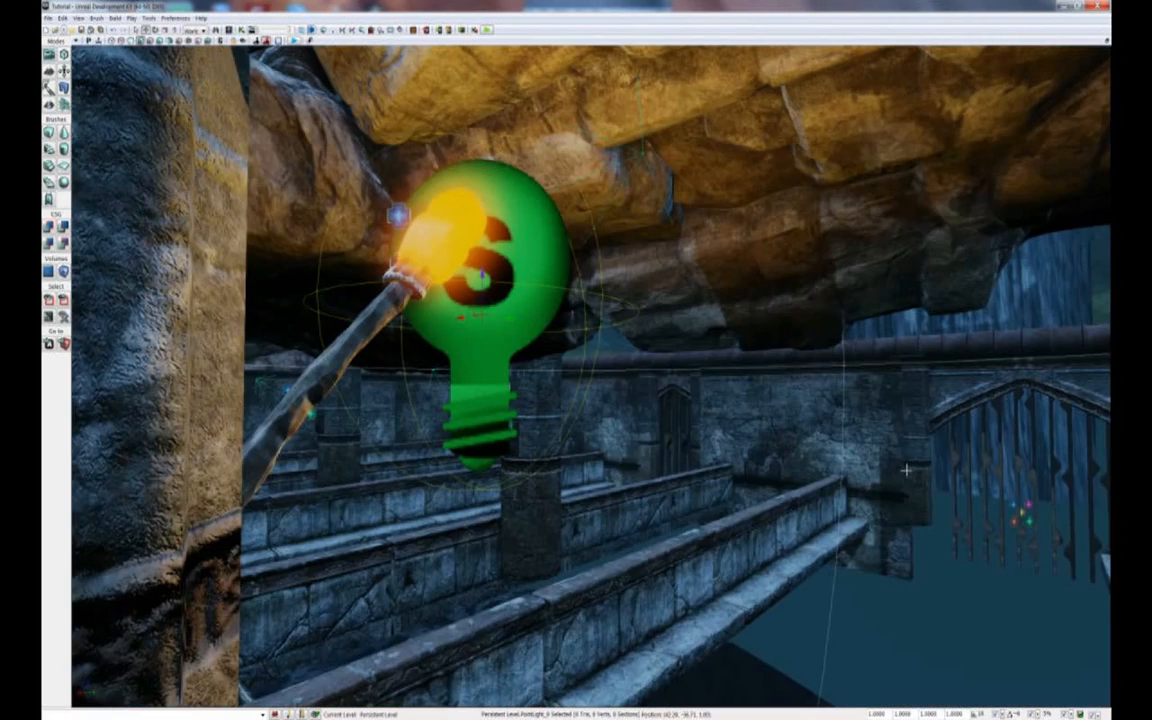
pyautogui.moveTo(906, 470); pyautogui.dragTo(900, 464, button='middle')
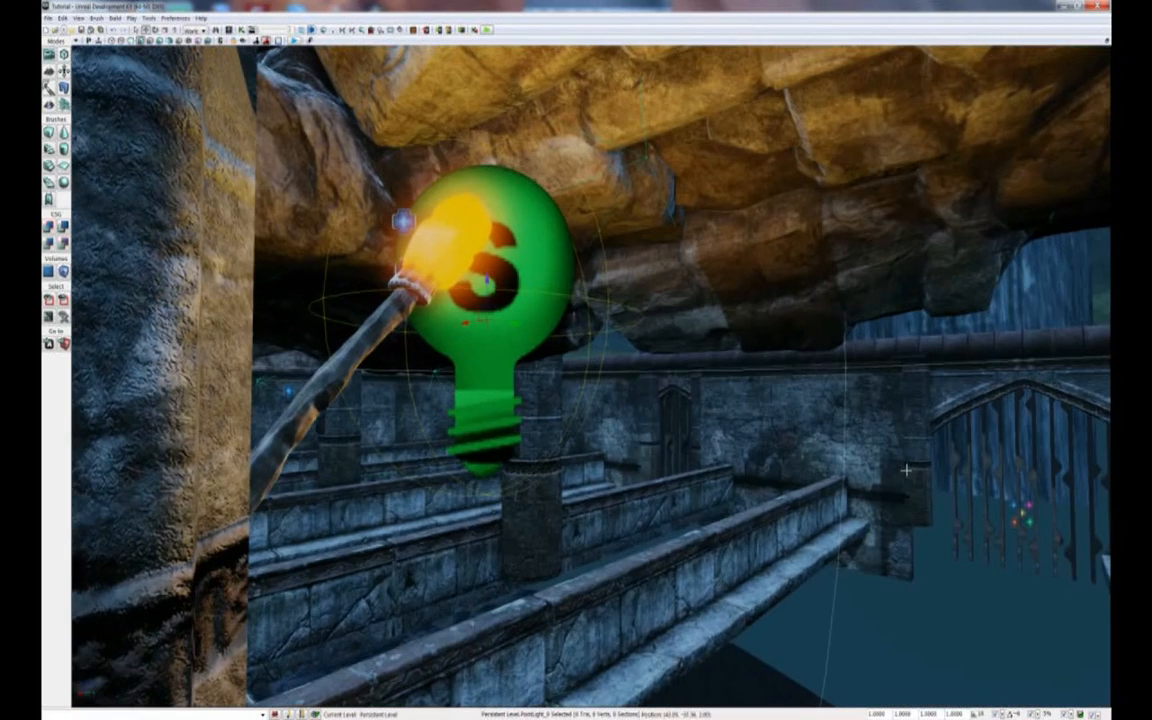
pyautogui.moveTo(906, 470); pyautogui.dragTo(698, 434, button='right')
pyautogui.moveTo(698, 434); pyautogui.dragTo(757, 367)
# - Duplicate the point light onto the torch of the remaining pillar, deeper between the water channels
pyautogui.moveTo(744, 365); pyautogui.dragTo(563, 281, button='middle')
pyautogui.moveTo(576, 289); pyautogui.dragTo(172, 418)
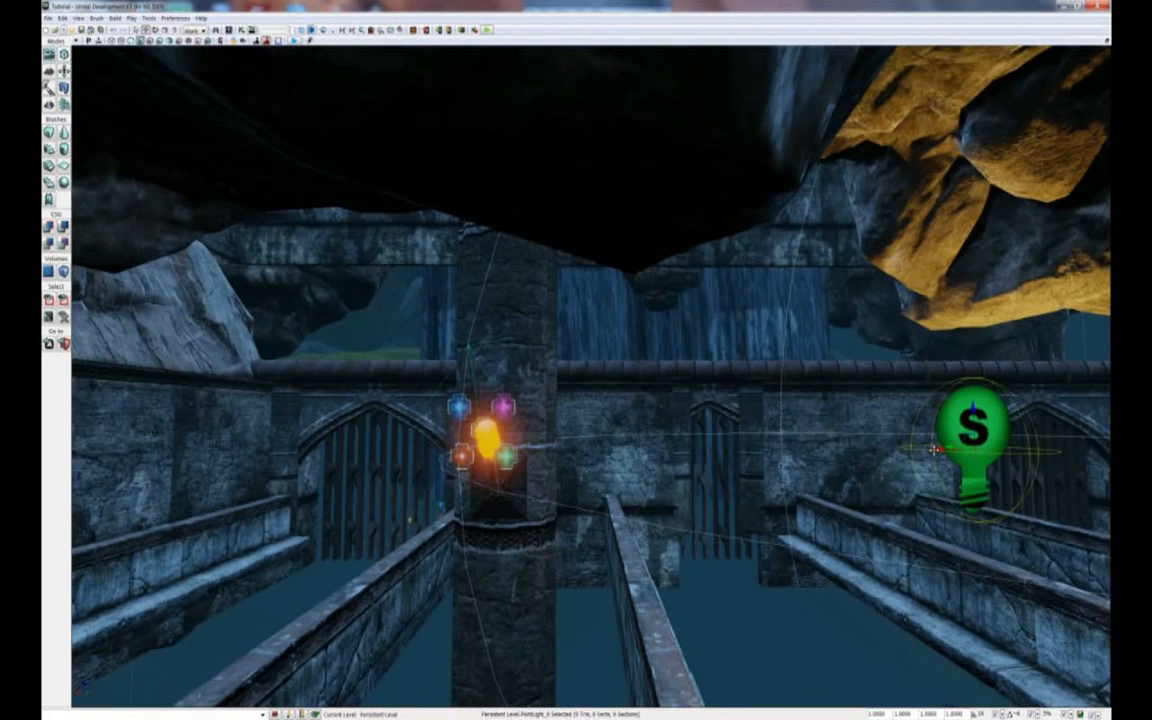
pyautogui.moveTo(934, 450); pyautogui.dragTo(473, 450)
pyautogui.moveTo(476, 450); pyautogui.dragTo(433, 452)
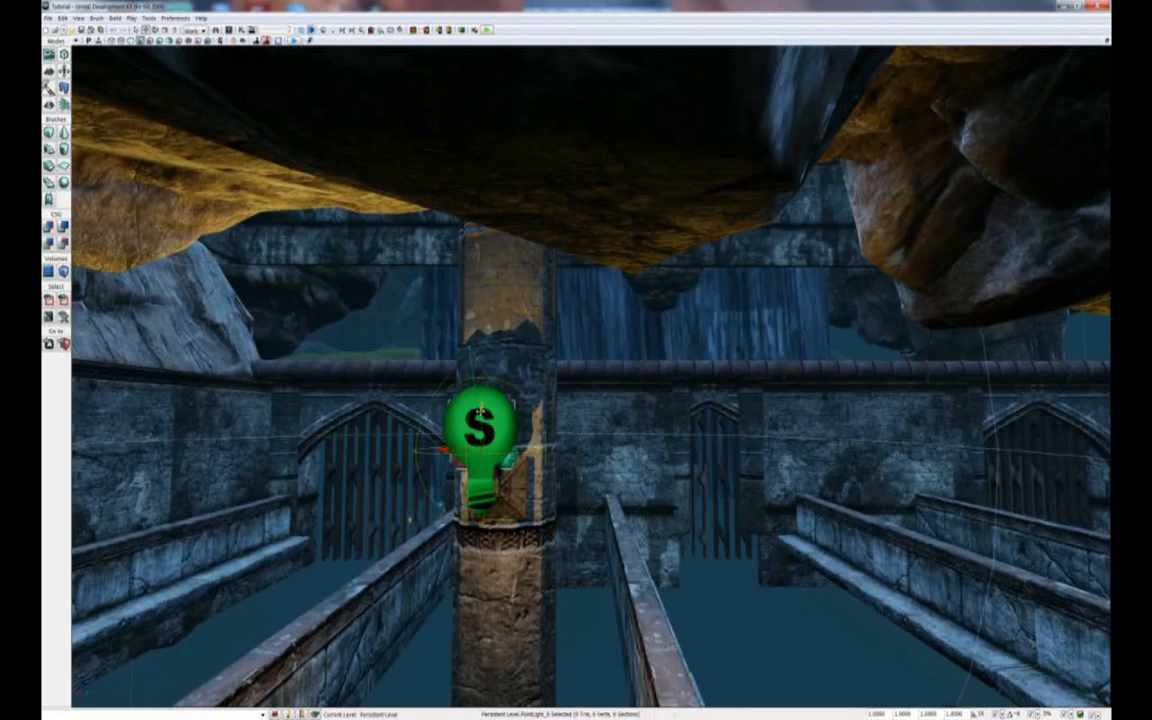
# - Copy the point light out in front of the left stone arch and enter a new radius in its properties
pyautogui.moveTo(600, 324); pyautogui.dragTo(647, 607)
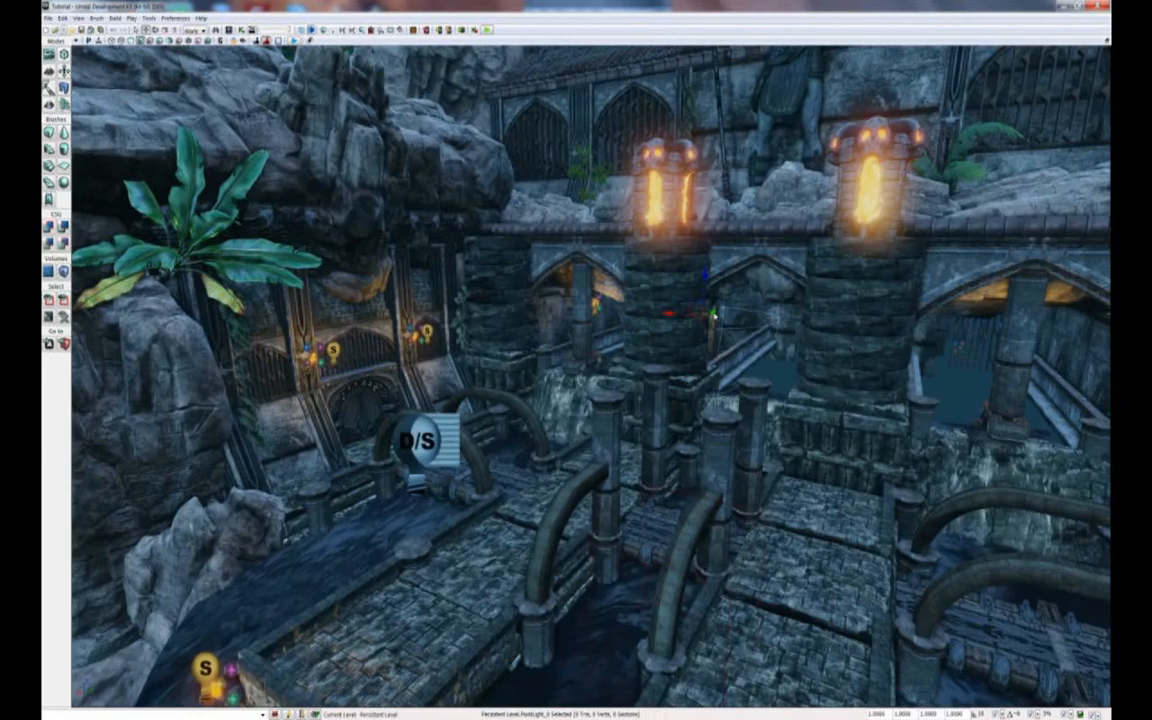
pyautogui.moveTo(713, 316); pyautogui.dragTo(560, 360)
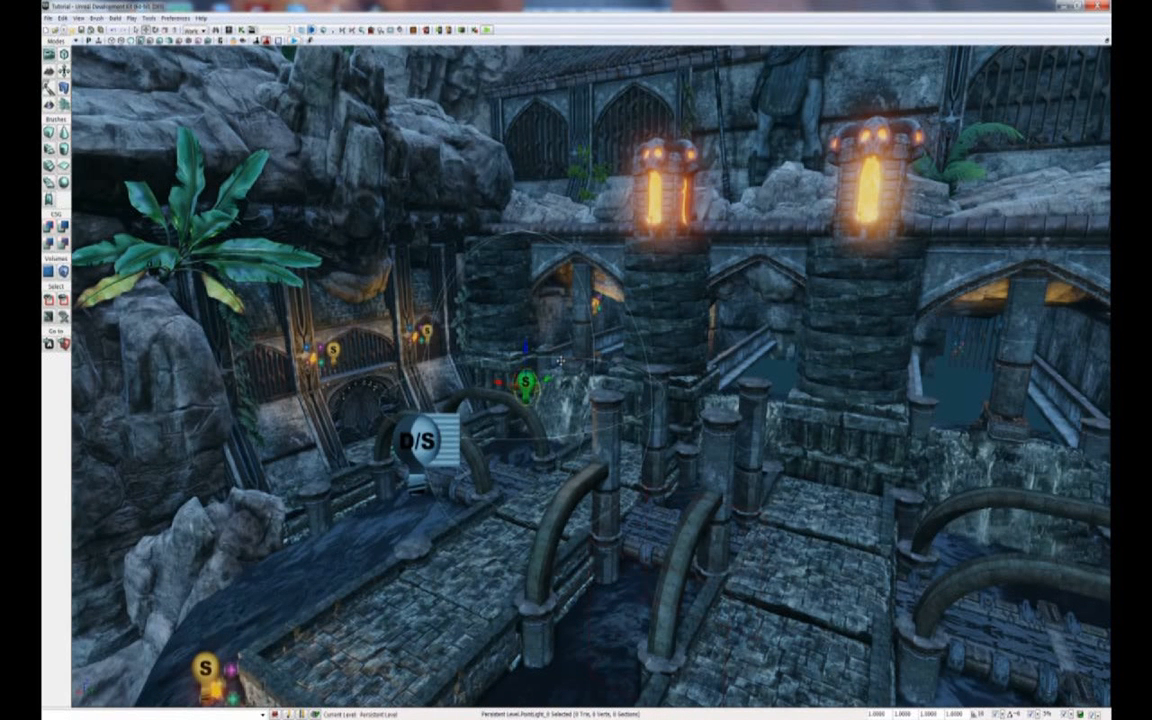
pyautogui.rightClick(521, 374)
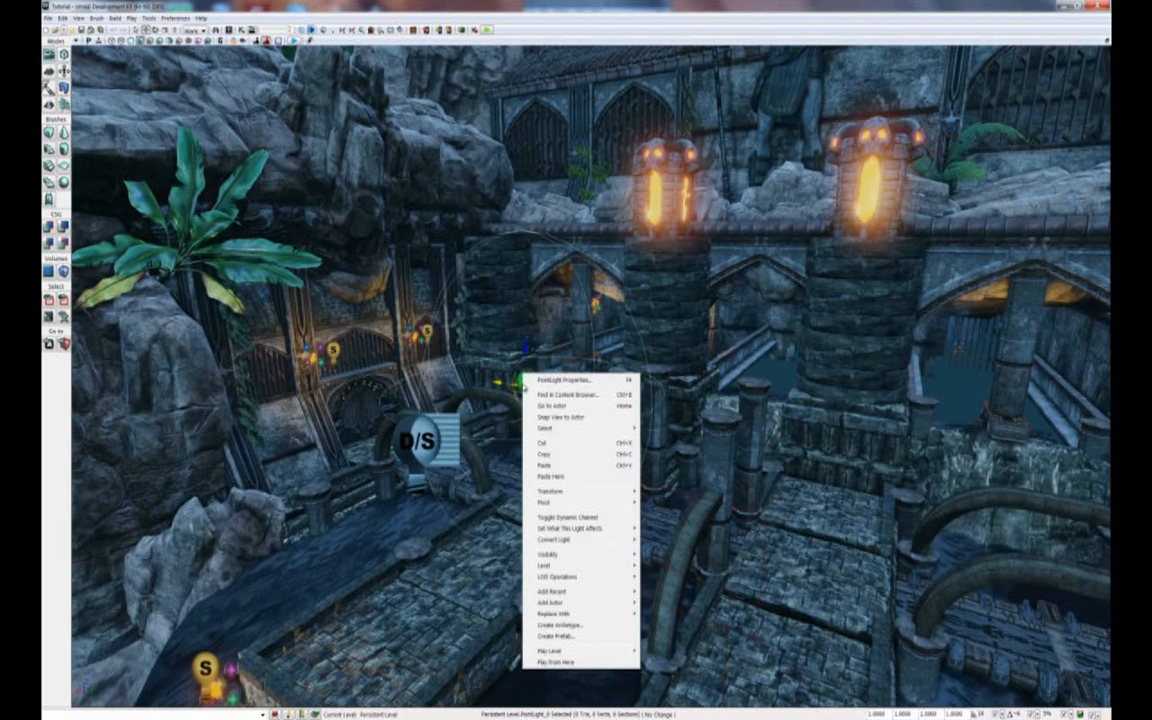
pyautogui.click(560, 380)
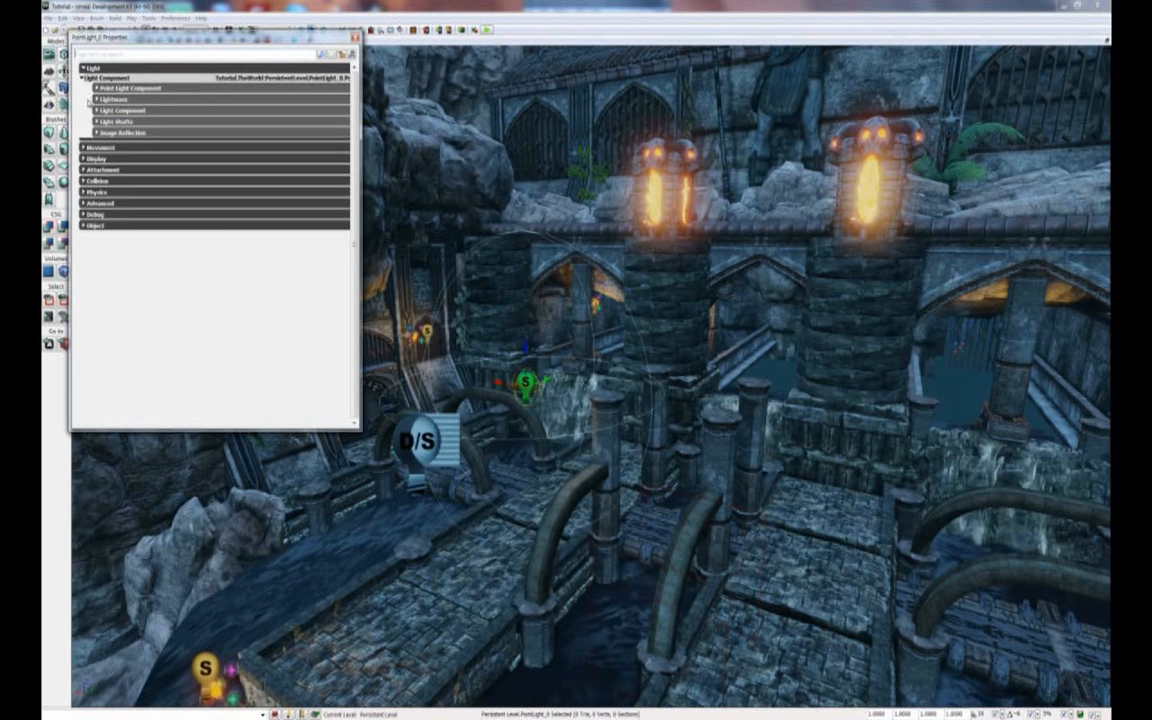
pyautogui.click(97, 110)
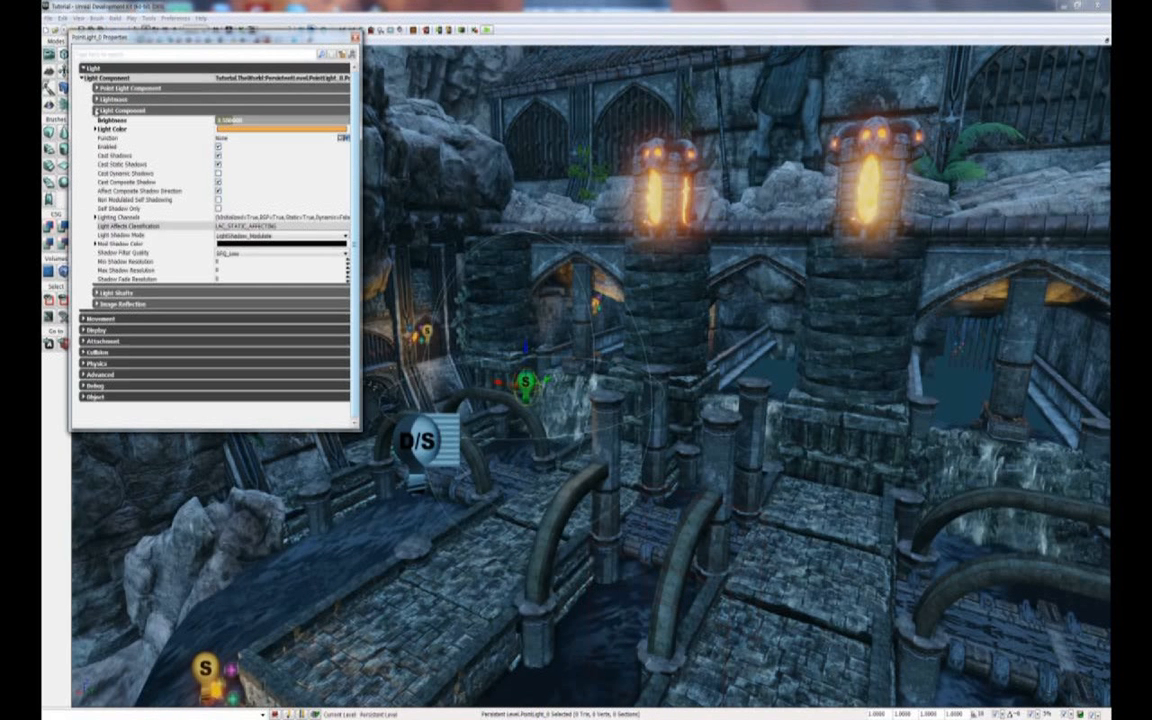
pyautogui.click(236, 121)
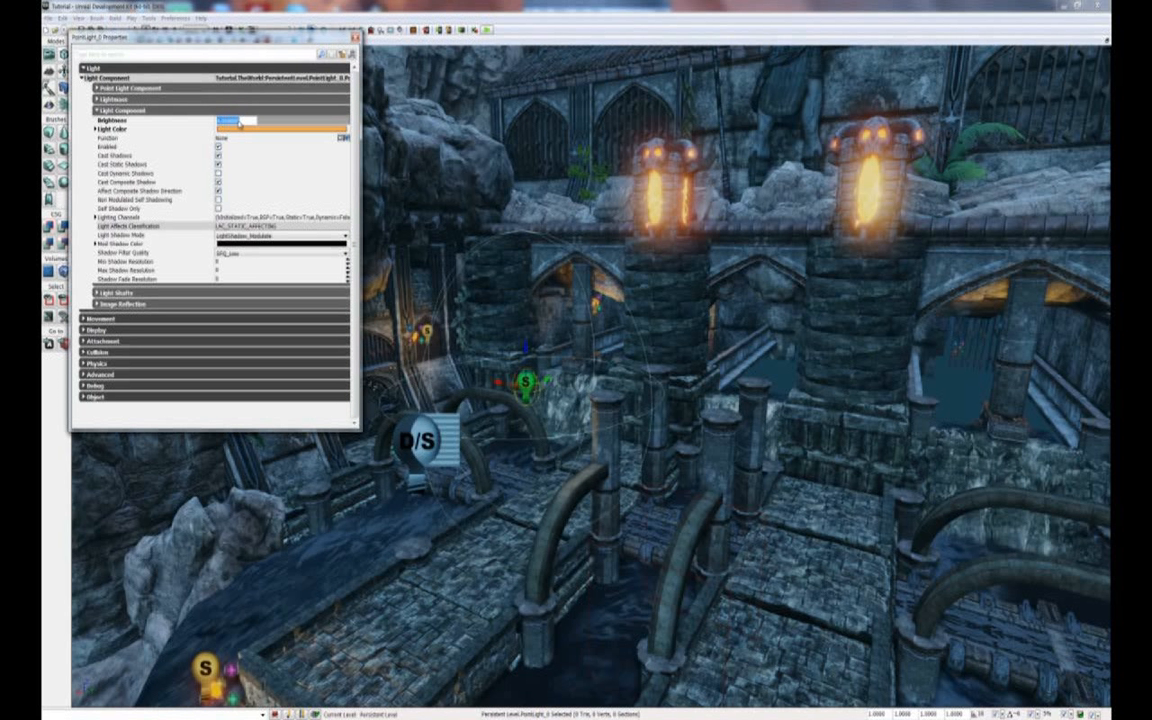
pyautogui.click(215, 89)
pyautogui.click(240, 98)
pyautogui.write('1')
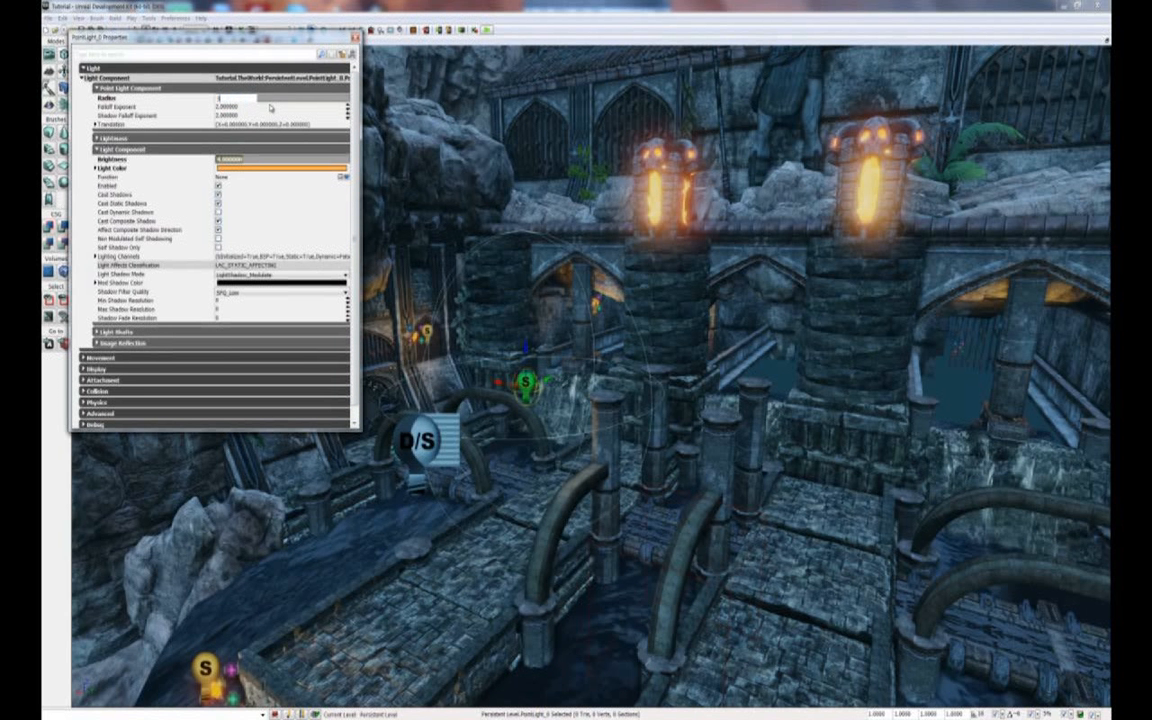
pyautogui.press('Return')
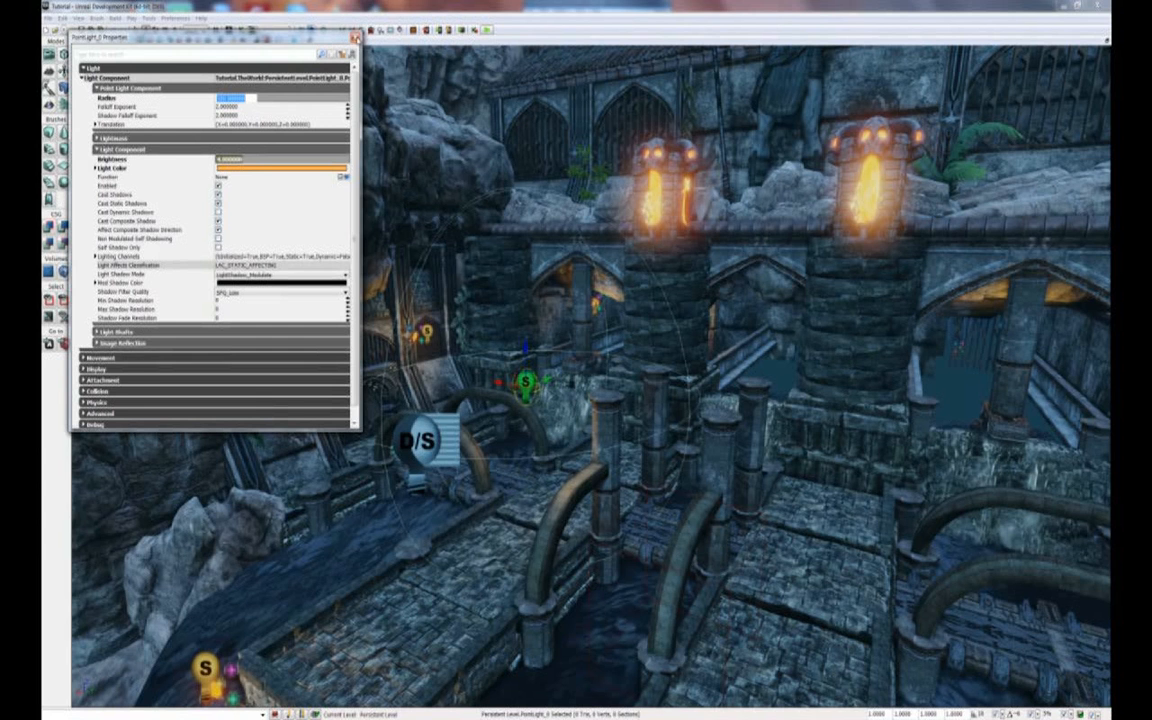
pyautogui.click(355, 38)
# - Move the adjusted light up to the flaming front opening of the left skull brazier
pyautogui.moveTo(551, 377); pyautogui.dragTo(697, 38)
pyautogui.moveTo(495, 437); pyautogui.dragTo(550, 315)
pyautogui.moveTo(588, 487); pyautogui.dragTo(556, 486)
pyautogui.moveTo(557, 486); pyautogui.dragTo(766, 468, button='right')
pyautogui.moveTo(730, 530); pyautogui.dragTo(642, 557)
pyautogui.moveTo(666, 508); pyautogui.dragTo(669, 455)
pyautogui.moveTo(639, 523); pyautogui.dragTo(622, 468, button='right')
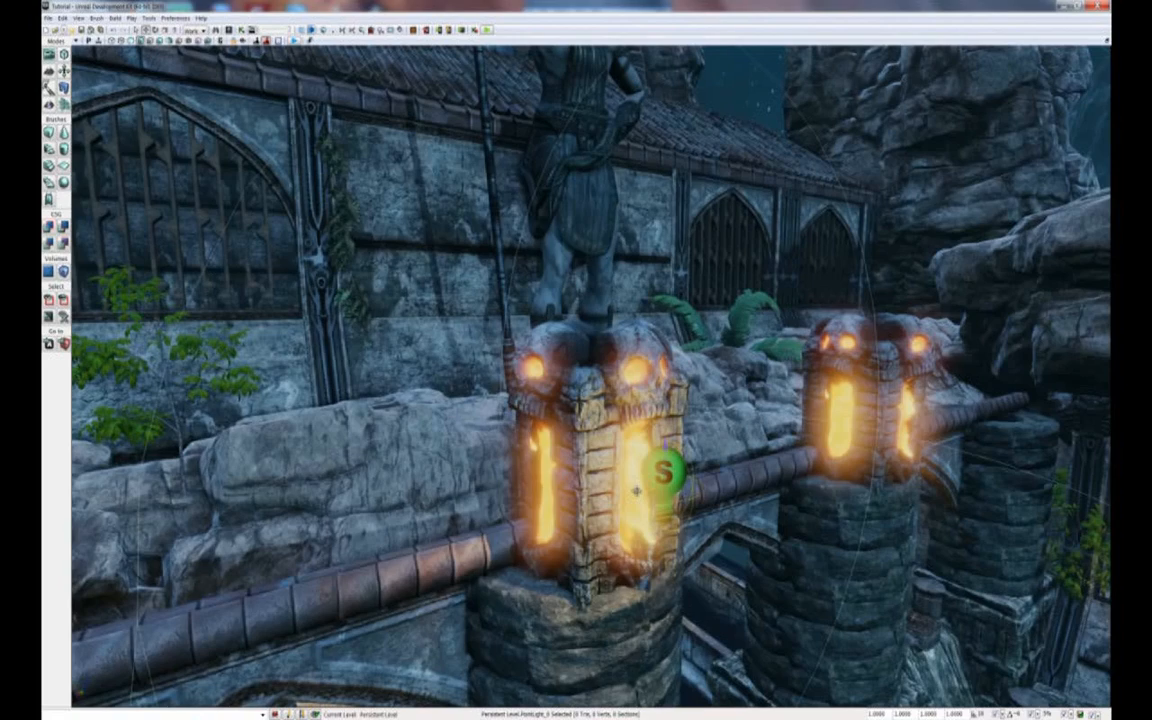
# - Duplicate the brazier light onto the left and right sides of the left skull brazier
pyautogui.keyDown('alt'); pyautogui.moveTo(636, 491); pyautogui.dragTo(521, 540); pyautogui.keyUp('alt')
pyautogui.moveTo(521, 540)
pyautogui.mouseDown(button='right')
pyautogui.moveTo(590, 570)
pyautogui.moveTo(521, 540)
pyautogui.mouseUp(button='right')
pyautogui.moveTo(590, 505); pyautogui.dragTo(447, 463)
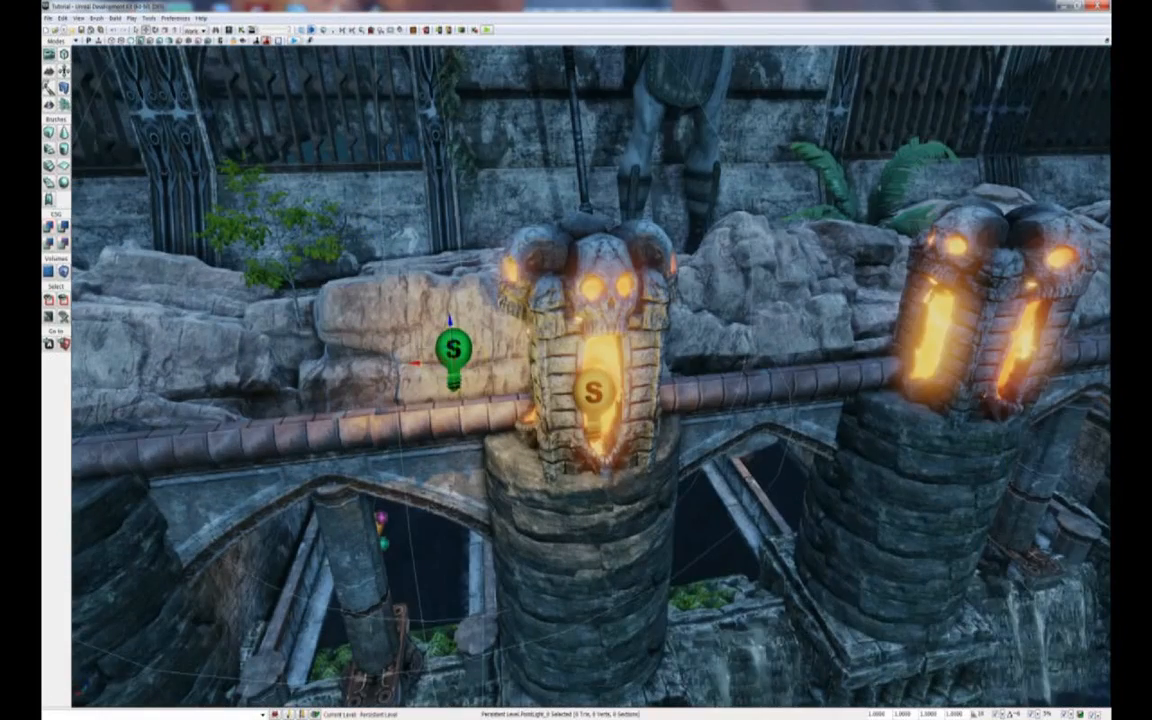
pyautogui.keyDown('alt'); pyautogui.moveTo(416, 363); pyautogui.dragTo(656, 336); pyautogui.keyUp('alt')
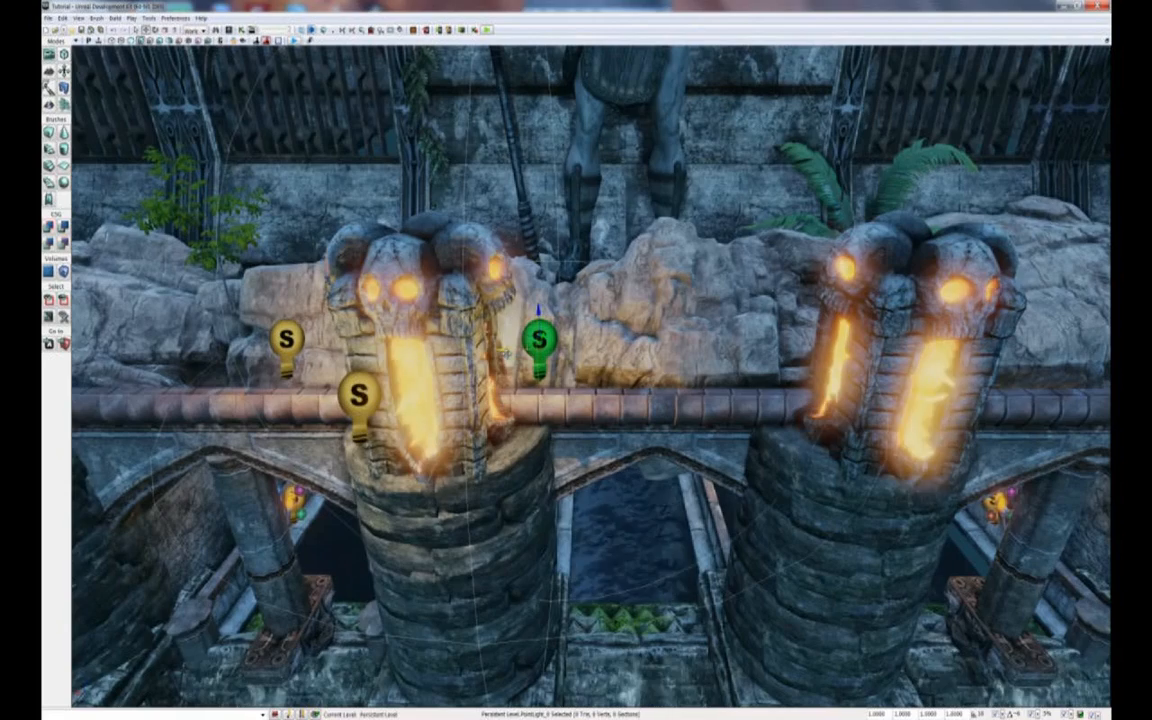
# - Duplicate the light around the right skull brazier, with one copy on each side and one at its front
pyautogui.keyDown('alt'); pyautogui.moveTo(539, 340); pyautogui.dragTo(808, 340); pyautogui.keyUp('alt')
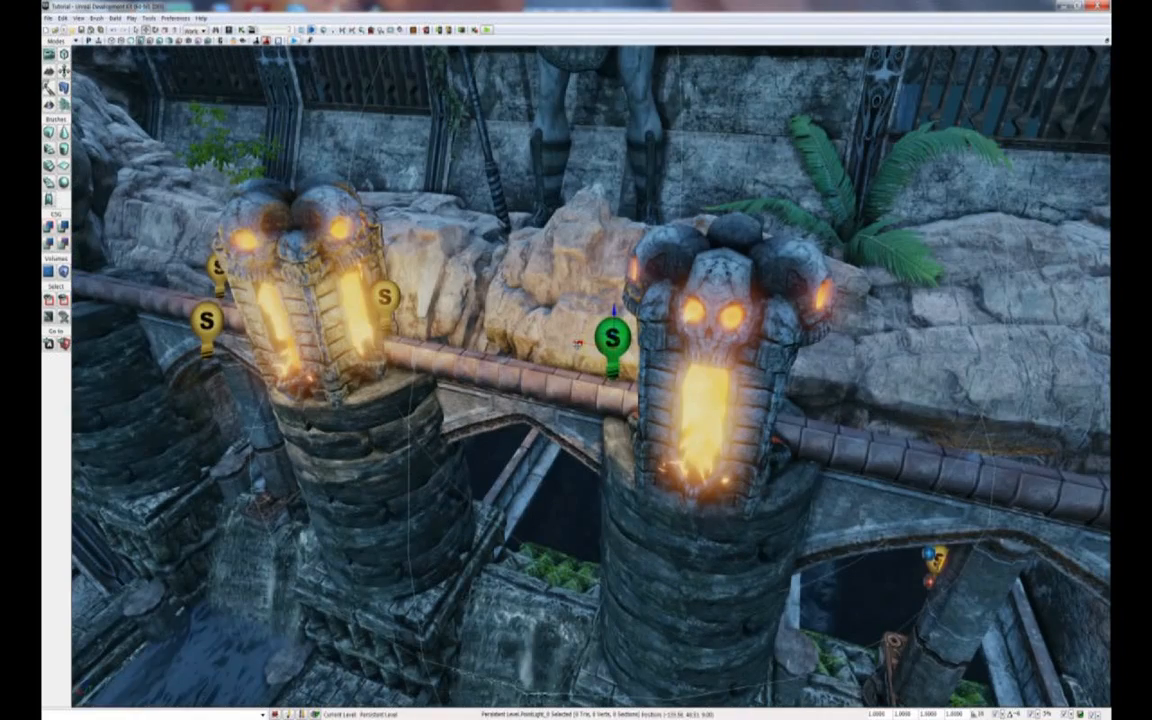
pyautogui.moveTo(578, 343); pyautogui.dragTo(585, 343, button='middle')
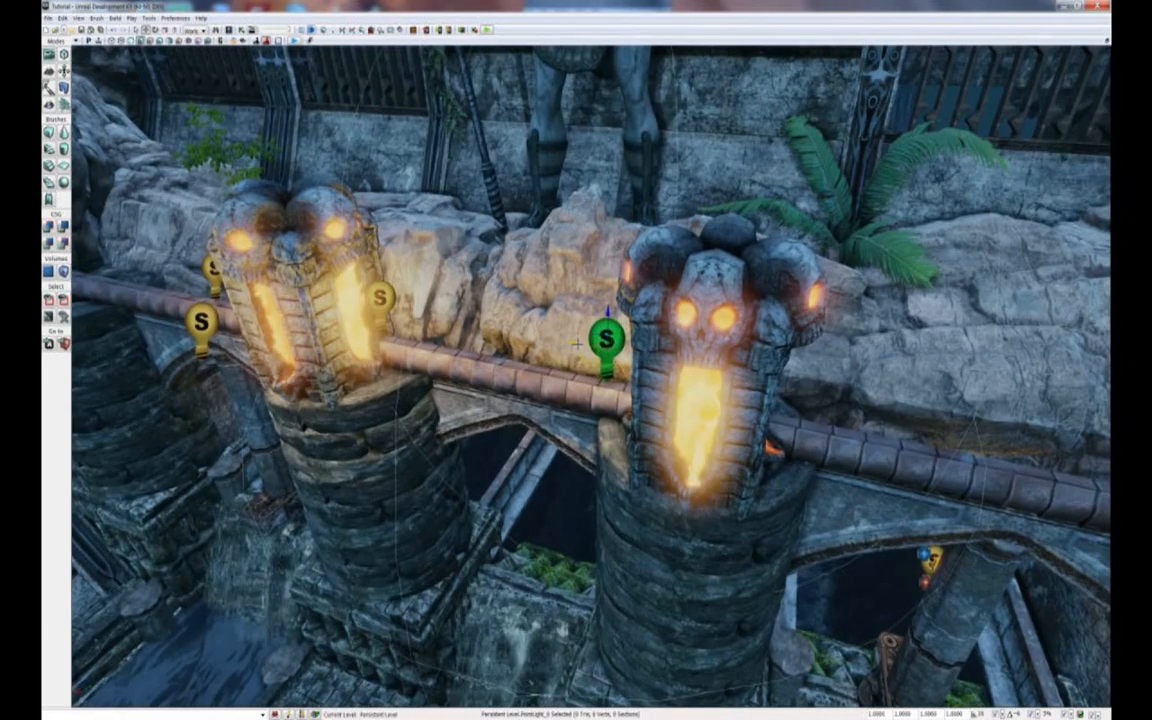
pyautogui.keyDown('alt'); pyautogui.moveTo(578, 343); pyautogui.dragTo(784, 389); pyautogui.keyUp('alt')
pyautogui.moveTo(784, 389); pyautogui.dragTo(766, 415, button='right')
pyautogui.moveTo(766, 415); pyautogui.dragTo(790, 415, button='middle')
pyautogui.keyDown('alt'); pyautogui.moveTo(697, 405); pyautogui.dragTo(637, 463); pyautogui.keyUp('alt')
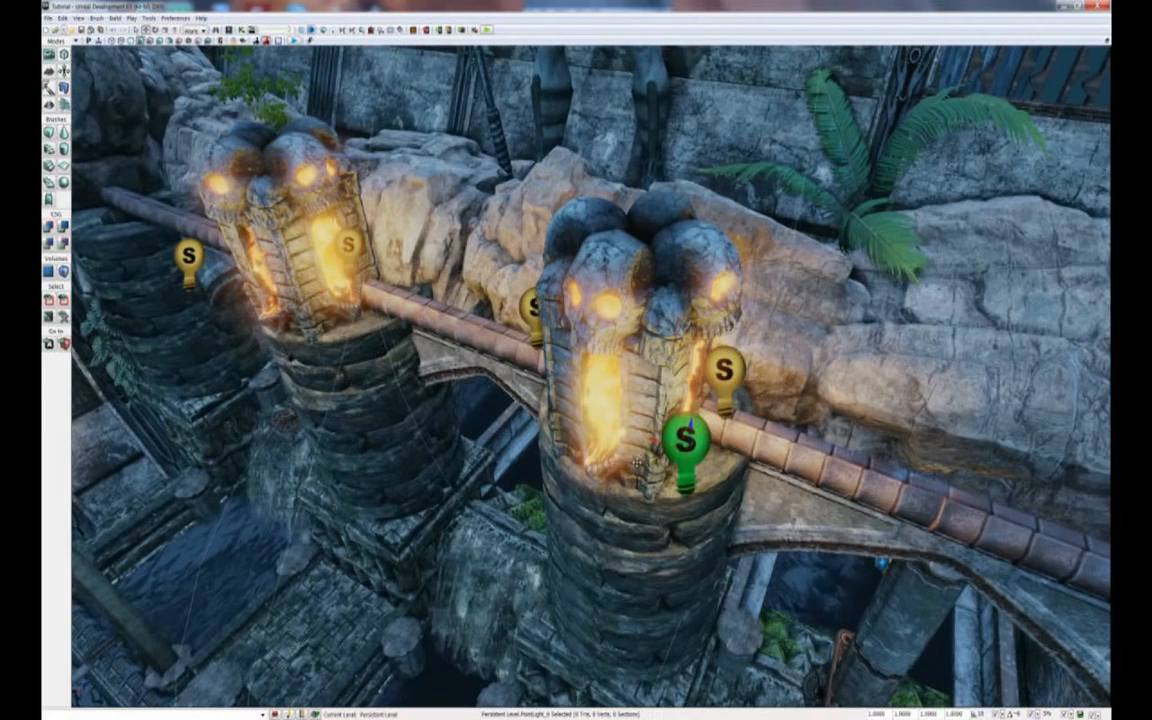
pyautogui.moveTo(700, 432); pyautogui.dragTo(389, 708)
pyautogui.moveTo(389, 708); pyautogui.dragTo(701, 293, button='right')
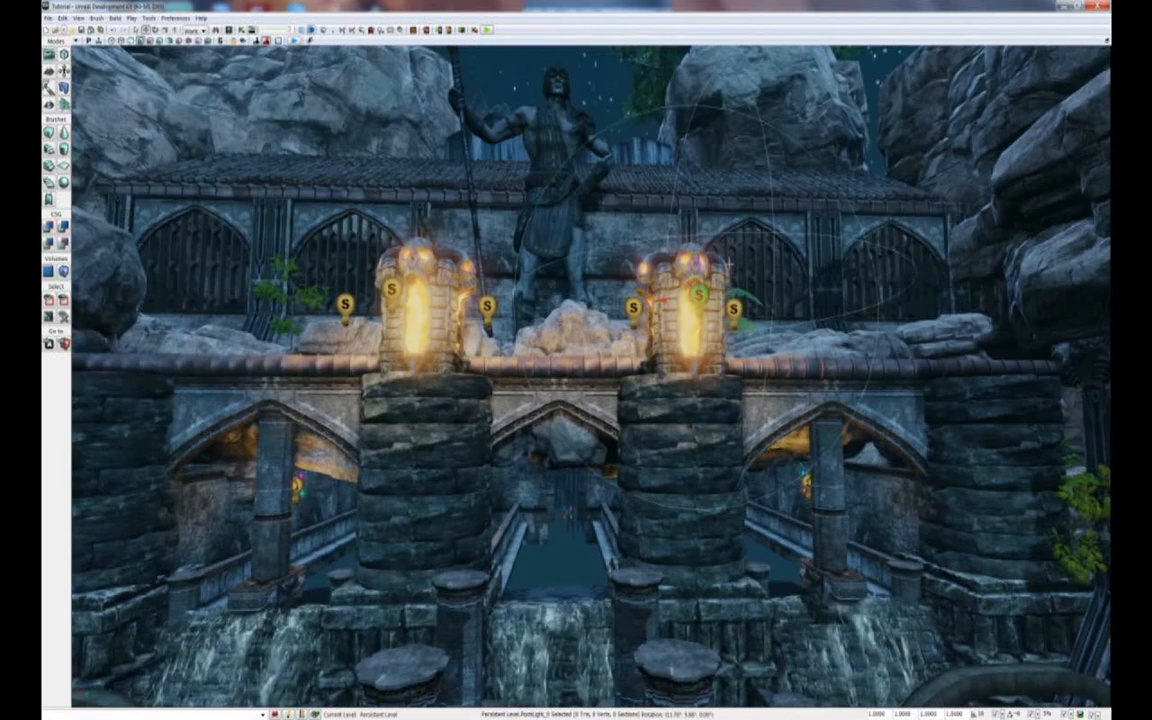
# - Copy a brazier light down in front of the middle arch and set its radius to 500
pyautogui.moveTo(701, 293); pyautogui.dragTo(521, 569)
pyautogui.moveTo(629, 525); pyautogui.dragTo(631, 628, button='right')
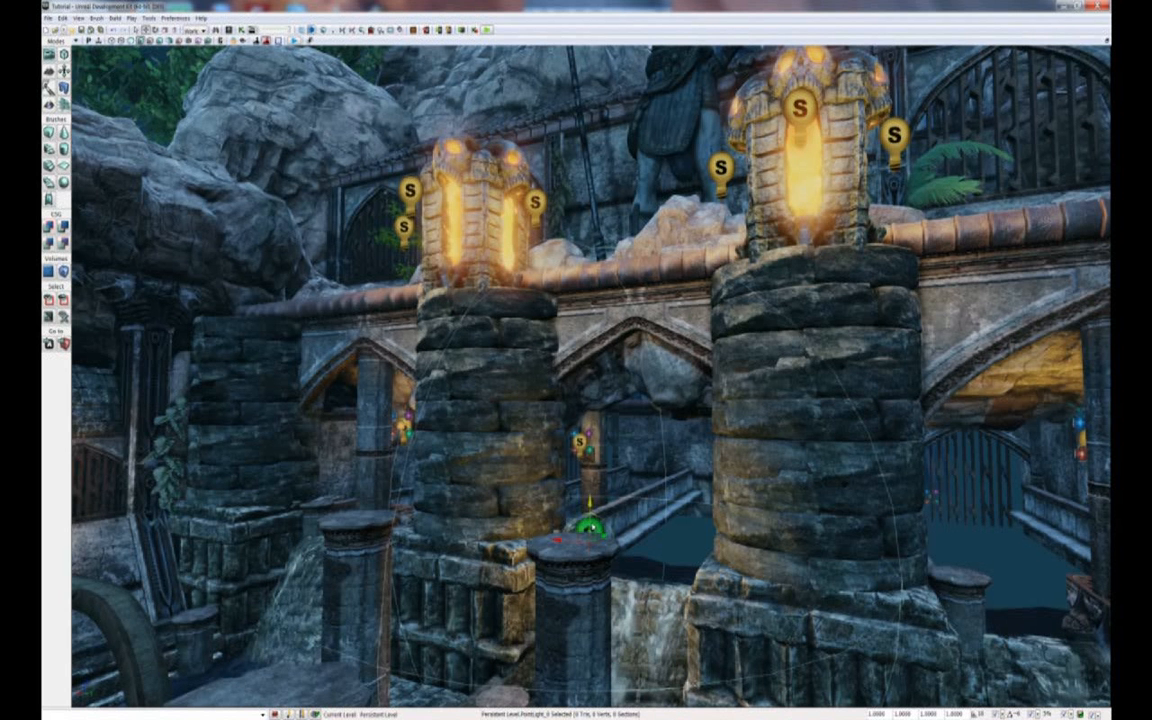
pyautogui.rightClick(592, 525)
pyautogui.click(628, 224)
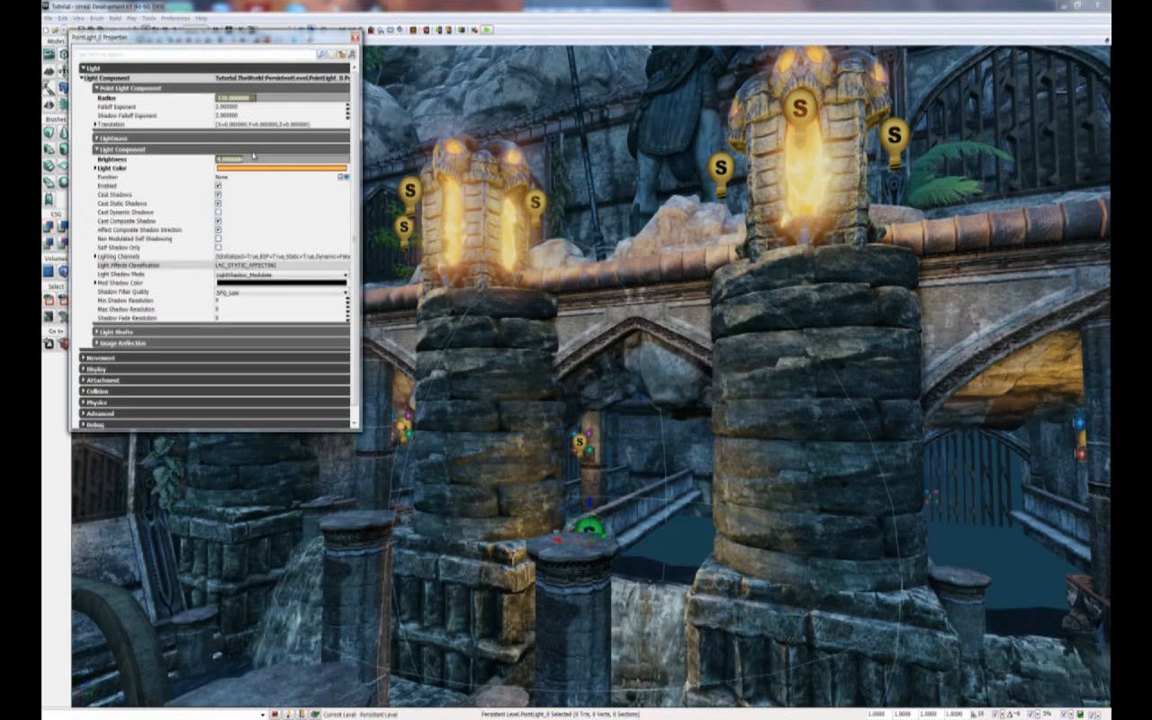
pyautogui.click(257, 159)
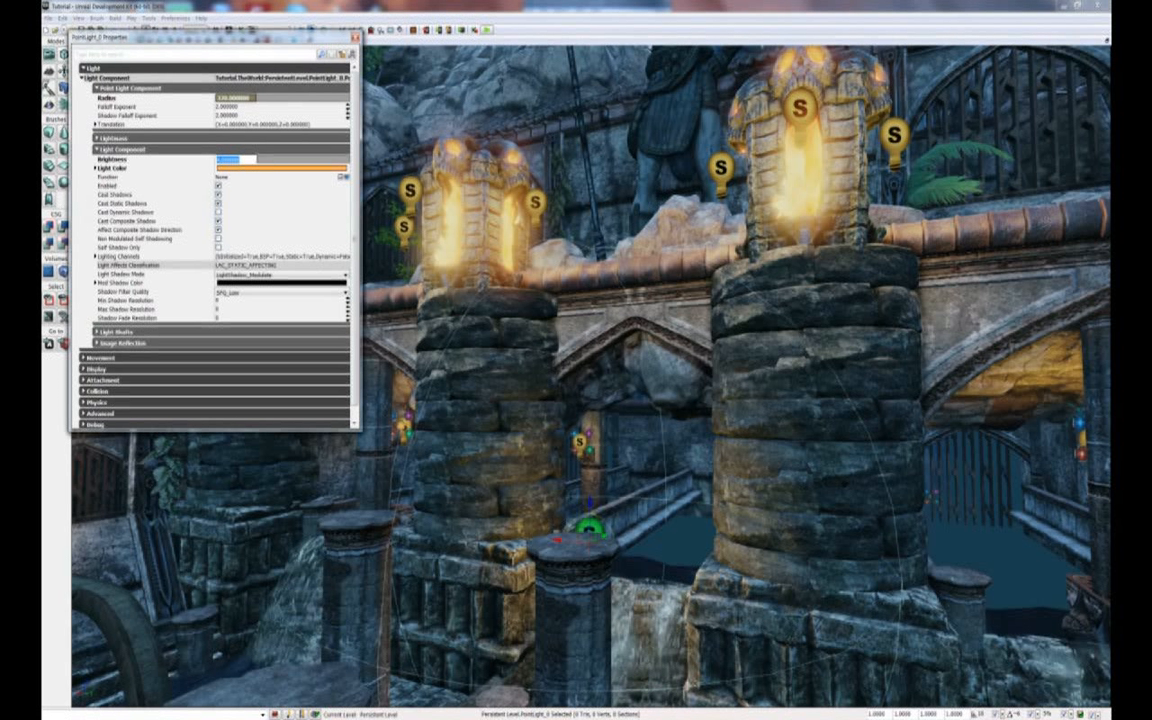
pyautogui.click(238, 97)
pyautogui.write('500')
pyautogui.press('Return')
pyautogui.click(355, 38)
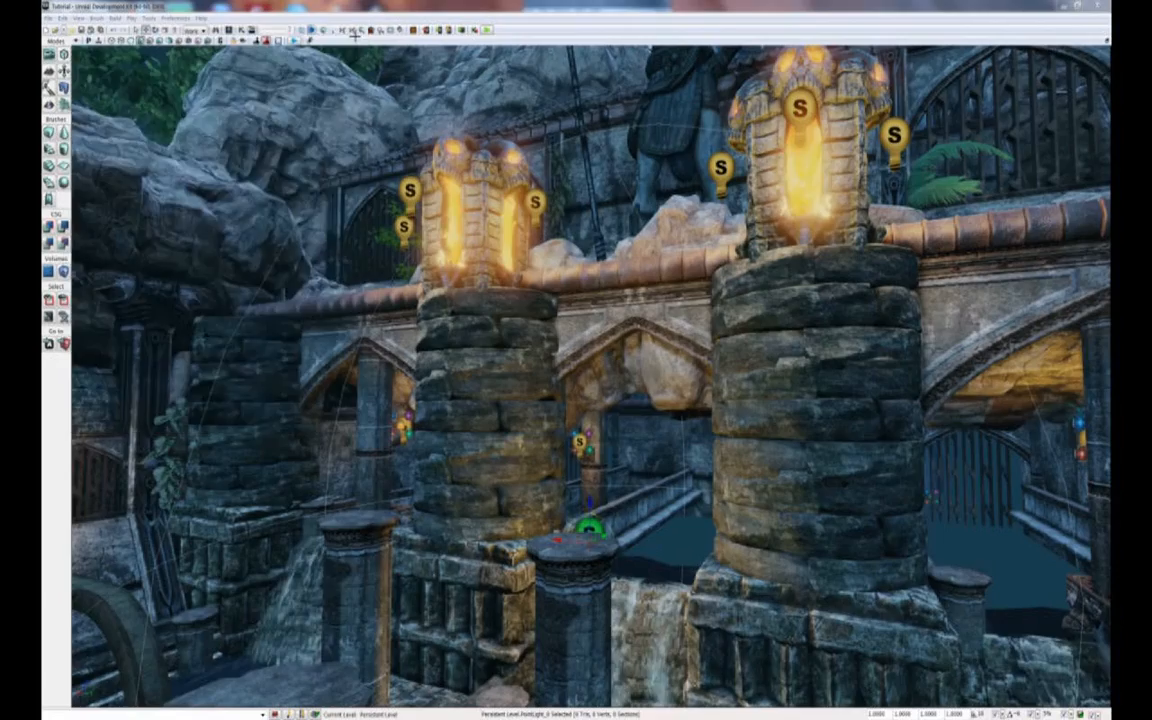
# - Move the large-radius light back into the water channel behind the middle arch
pyautogui.moveTo(480, 338); pyautogui.dragTo(591, 455, button='right')
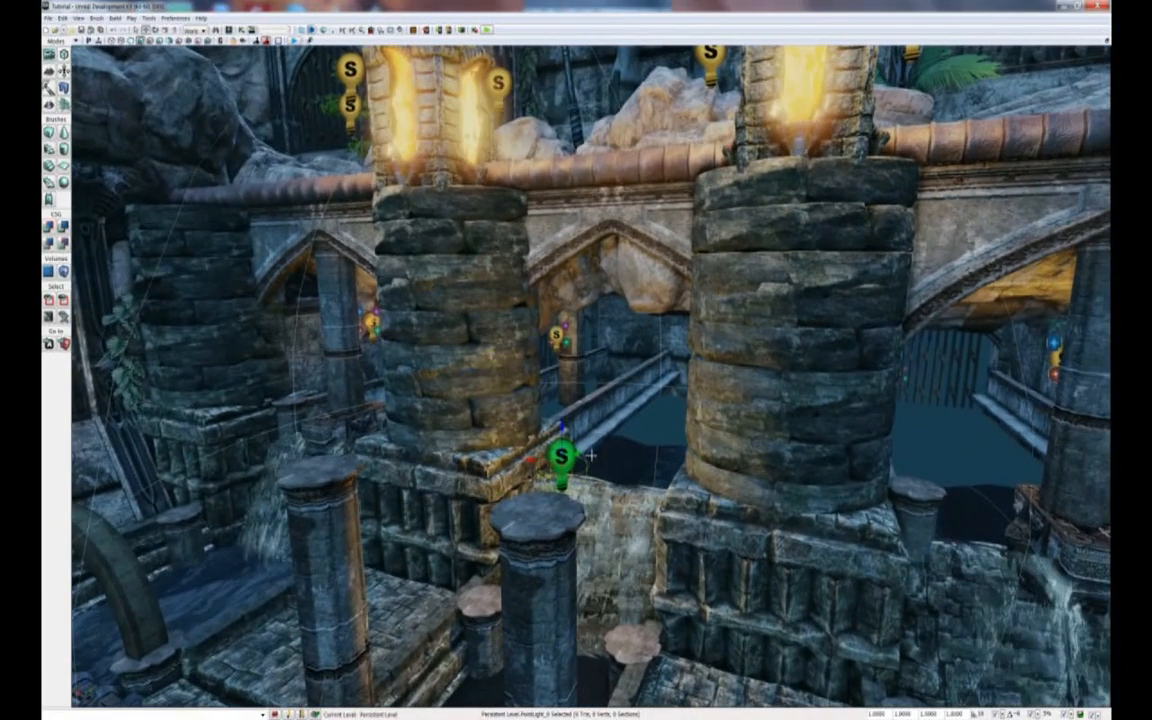
pyautogui.moveTo(585, 455); pyautogui.dragTo(644, 408)
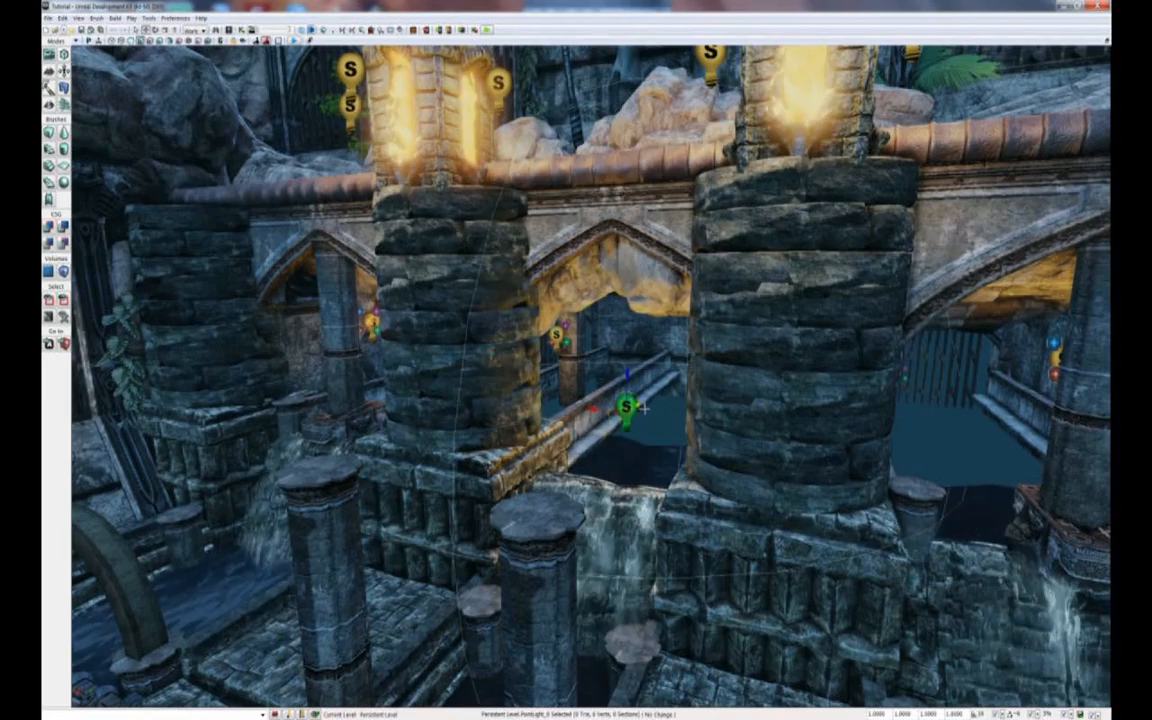
pyautogui.moveTo(644, 408); pyautogui.dragTo(629, 466, button='right')
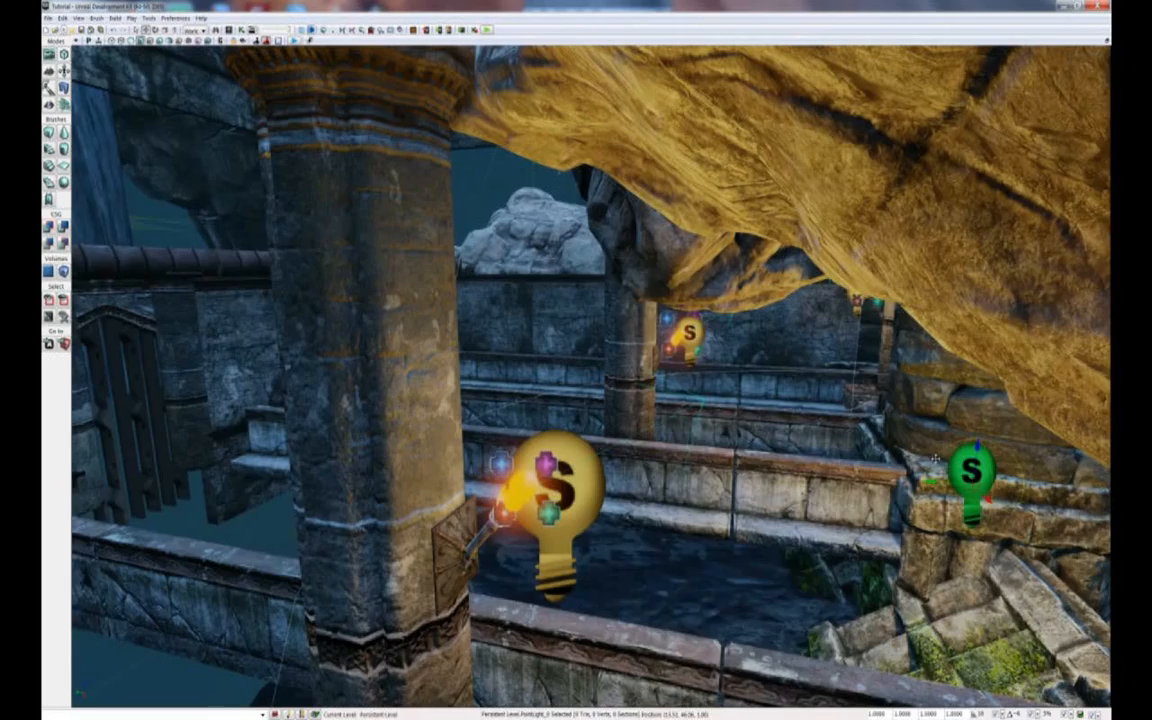
pyautogui.moveTo(936, 459); pyautogui.dragTo(756, 463)
pyautogui.moveTo(756, 464); pyautogui.dragTo(1049, 489, button='right')
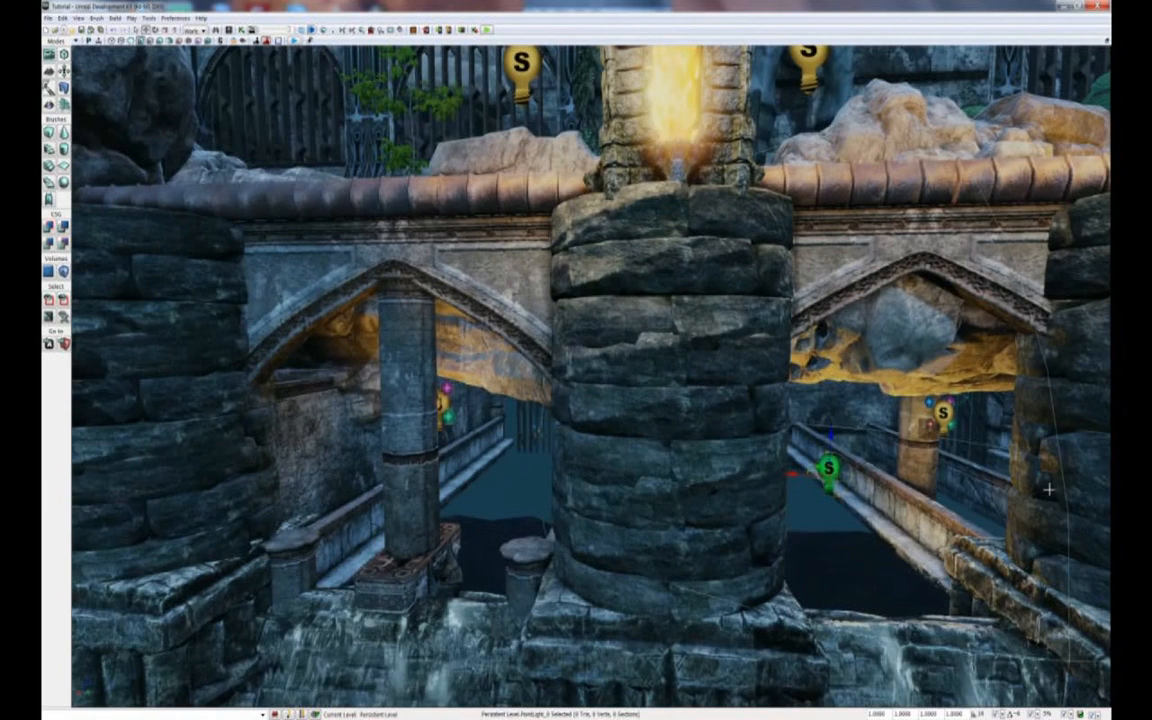
# - Duplicate the channel light into the tunnel behind the left arch
pyautogui.keyDown('alt'); pyautogui.moveTo(789, 475); pyautogui.dragTo(513, 453); pyautogui.keyUp('alt')
pyautogui.moveTo(513, 453); pyautogui.dragTo(536, 478, button='right')
pyautogui.moveTo(479, 408); pyautogui.dragTo(454, 425, button='right')
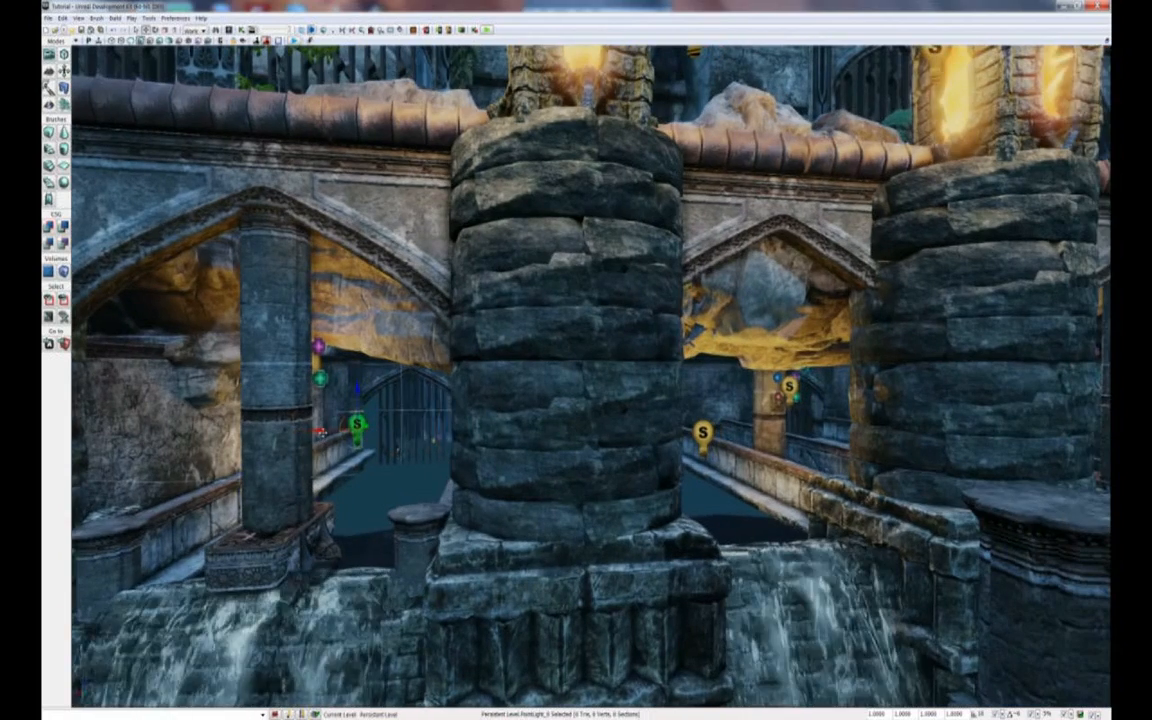
# - Duplicate the channel light across to the right arch and center it in the tunnel behind the pillar
pyautogui.keyDown('alt'); pyautogui.moveTo(328, 432); pyautogui.dragTo(654, 437); pyautogui.keyUp('alt')
pyautogui.moveTo(653, 437); pyautogui.dragTo(1108, 432, button='right')
pyautogui.moveTo(438, 424); pyautogui.dragTo(524, 416)
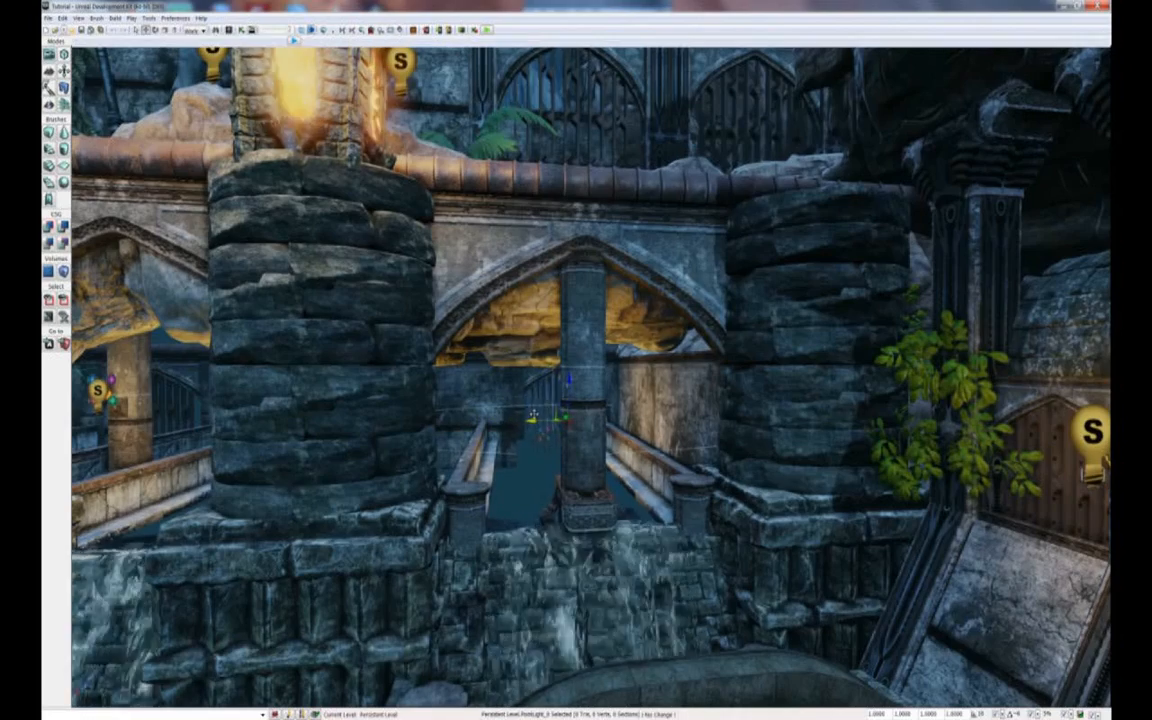
pyautogui.moveTo(525, 416); pyautogui.dragTo(499, 439, button='right')
pyautogui.moveTo(499, 439); pyautogui.dragTo(522, 439, button='middle')
pyautogui.moveTo(522, 439); pyautogui.dragTo(400, 600)
# - Duplicate the torch light beside the left door and place the copy low in front of the door, centred on the walkway
pyautogui.moveTo(80, 646); pyautogui.dragTo(74, 661)
pyautogui.moveTo(74, 661); pyautogui.dragTo(86, 624, button='right')
pyautogui.moveTo(376, 601); pyautogui.dragTo(532, 386, button='right')
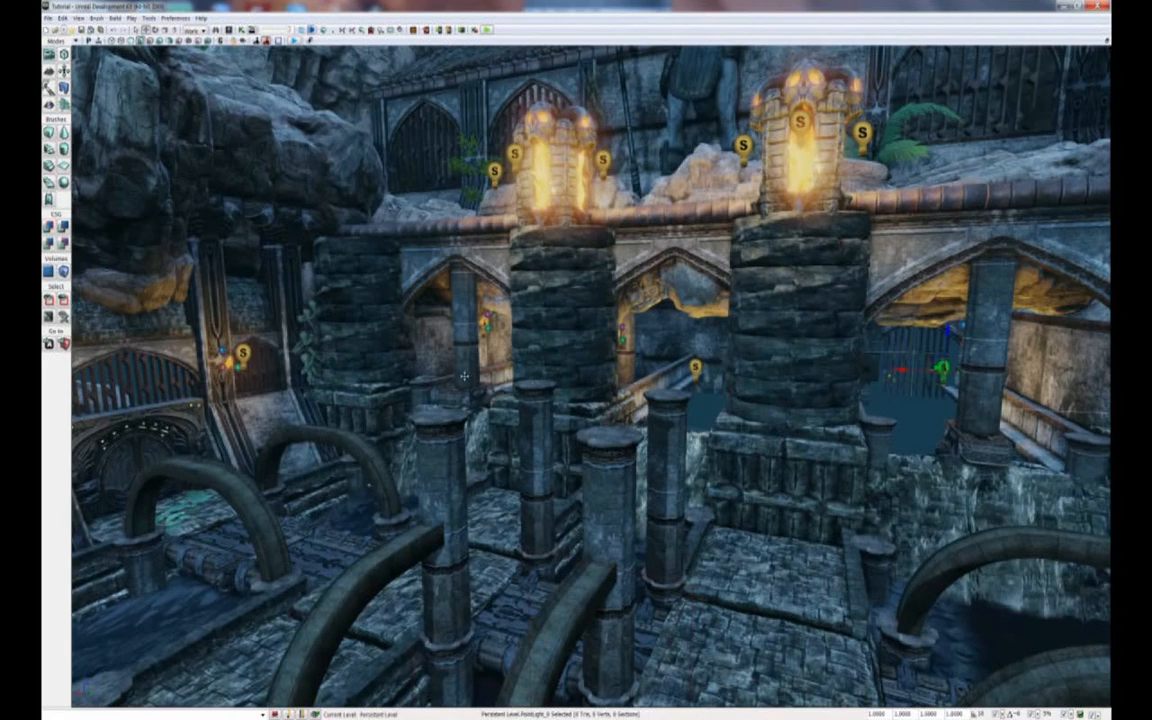
pyautogui.click(243, 354)
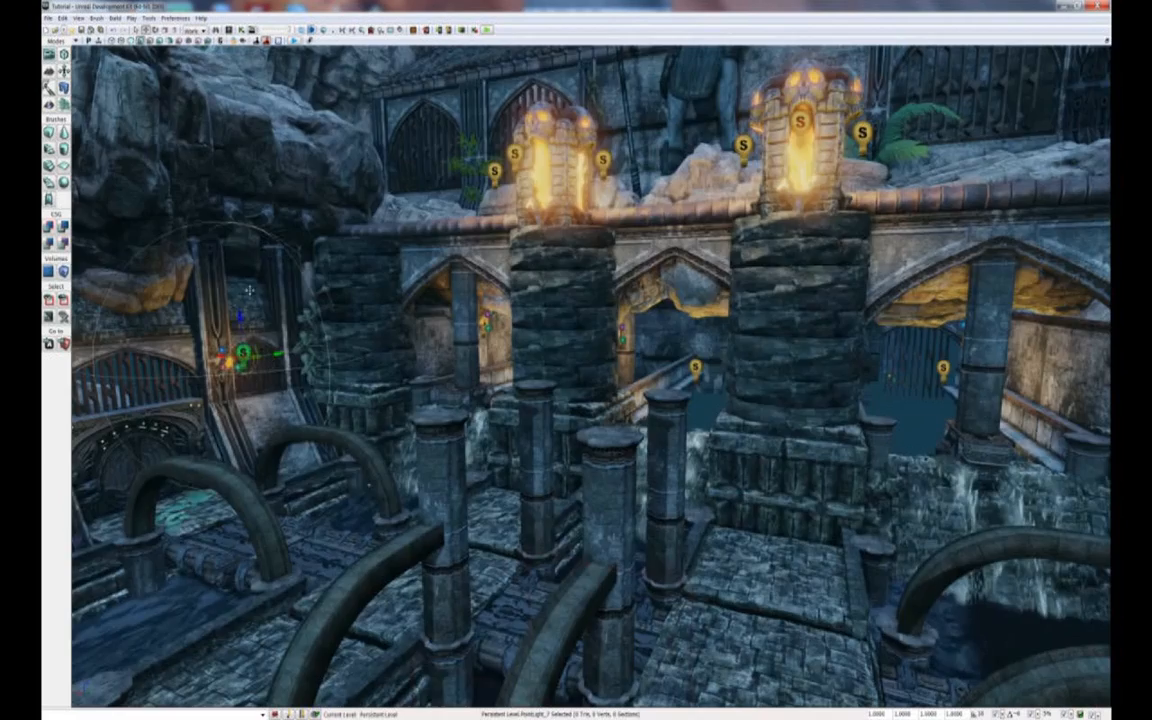
pyautogui.press('f')
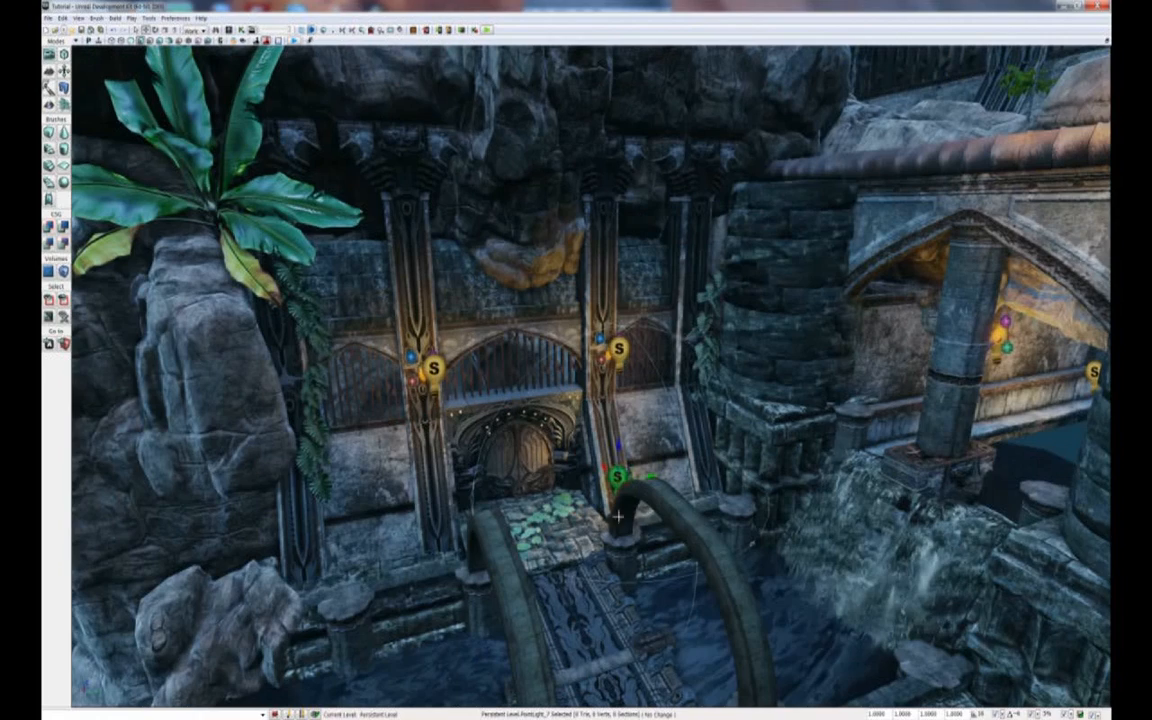
pyautogui.moveTo(651, 477); pyautogui.dragTo(530, 482)
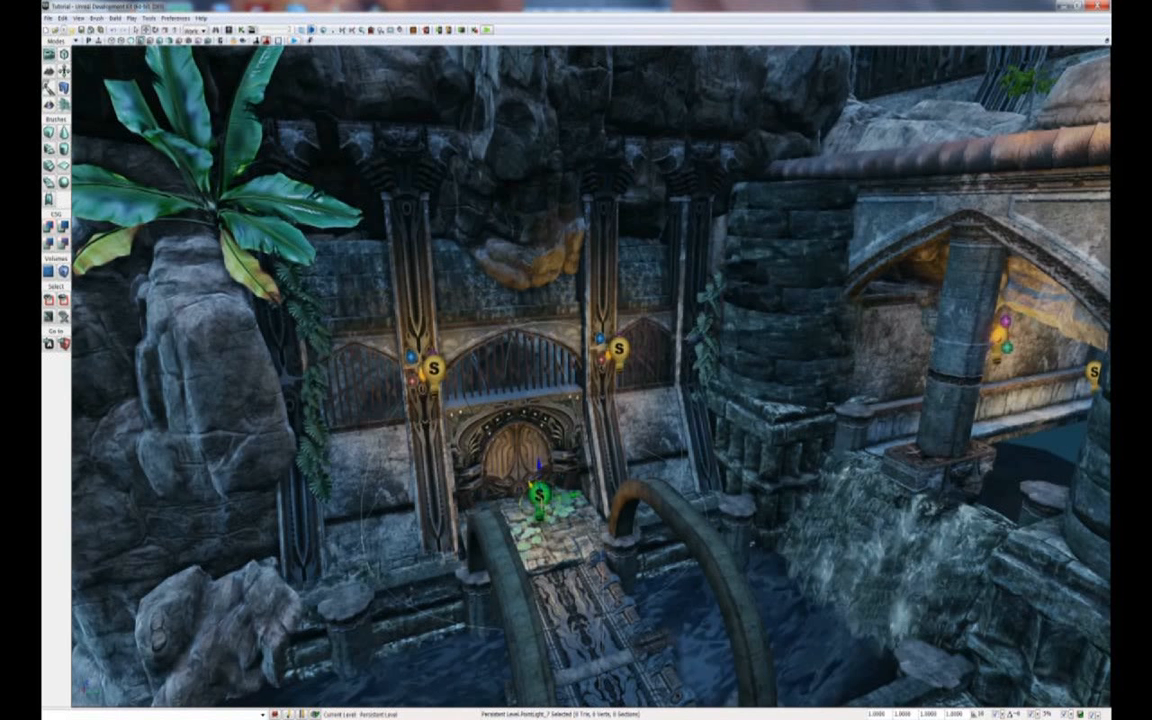
# - Set the radius of the left door's fill light to 375
pyautogui.rightClick(542, 485)
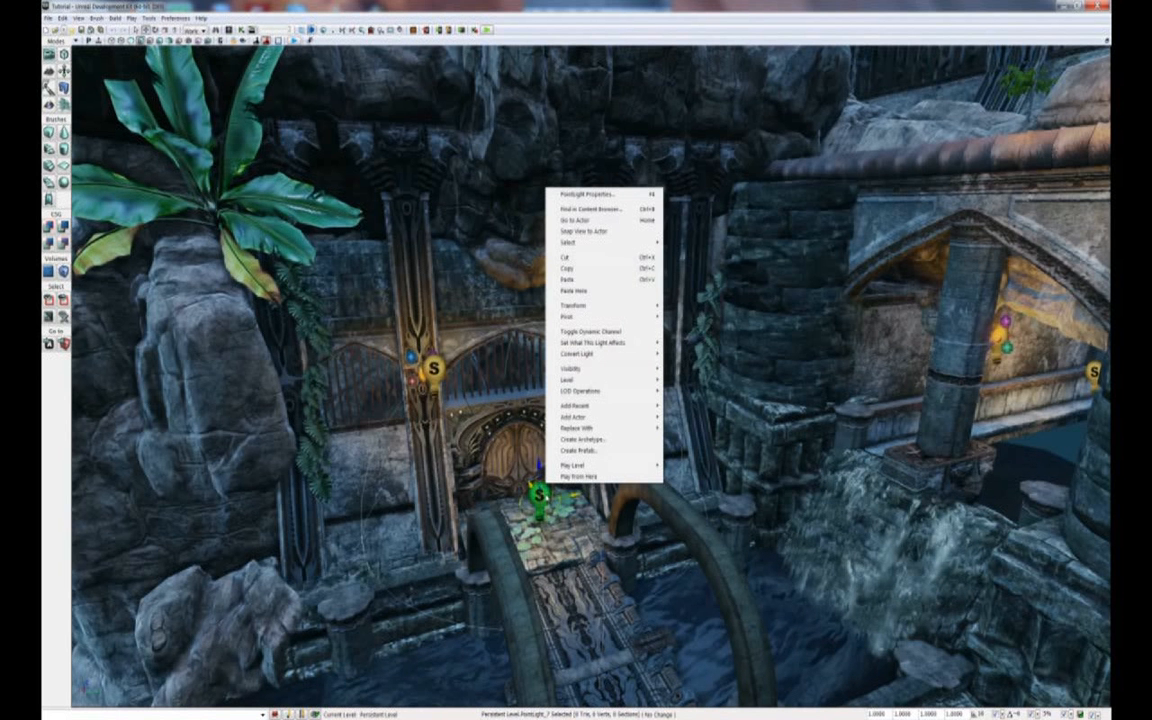
pyautogui.click(580, 194)
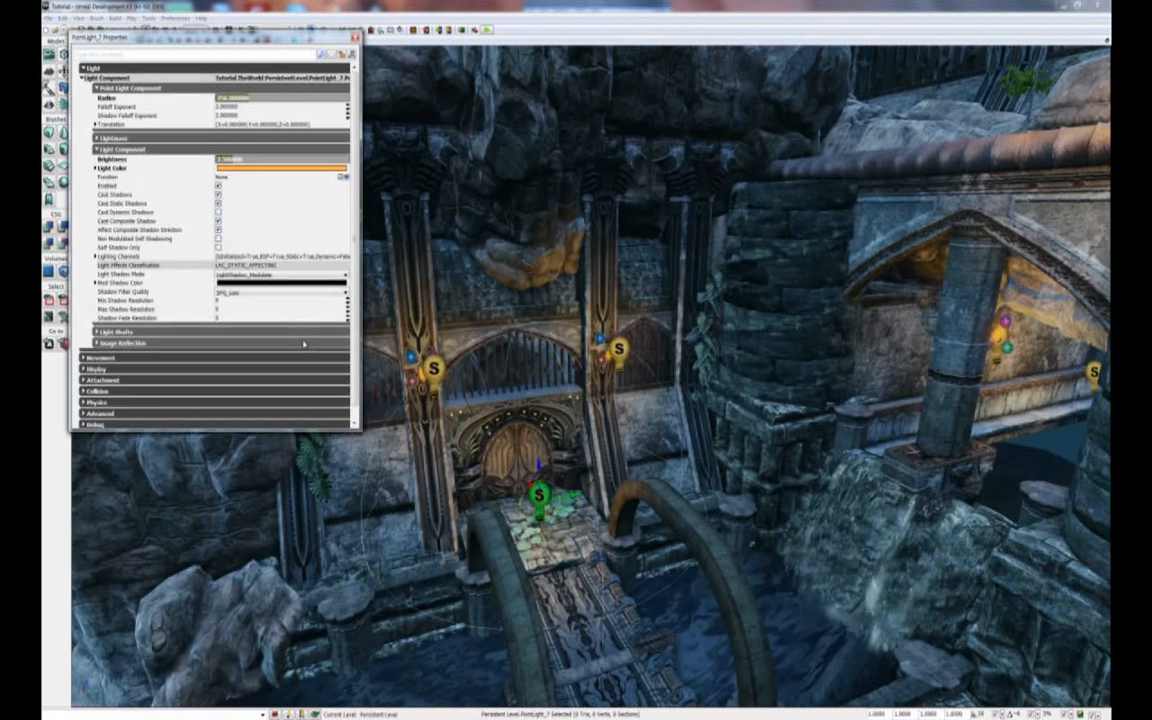
pyautogui.click(254, 99)
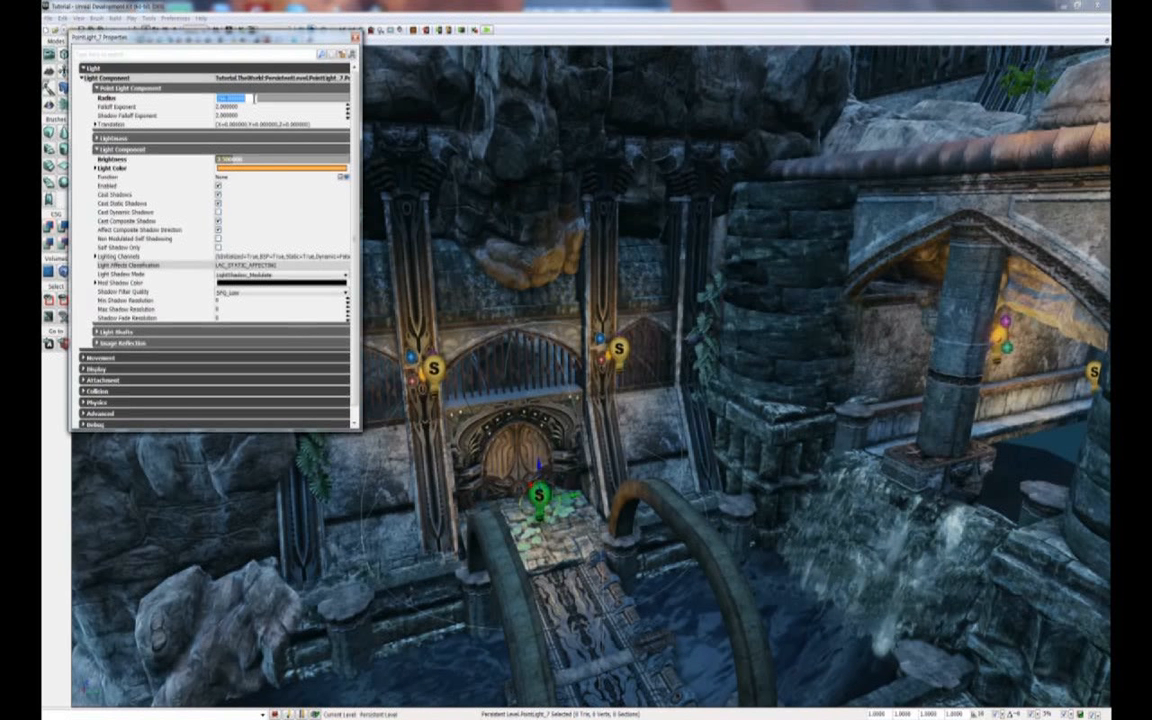
pyautogui.write('375')
pyautogui.press('Return')
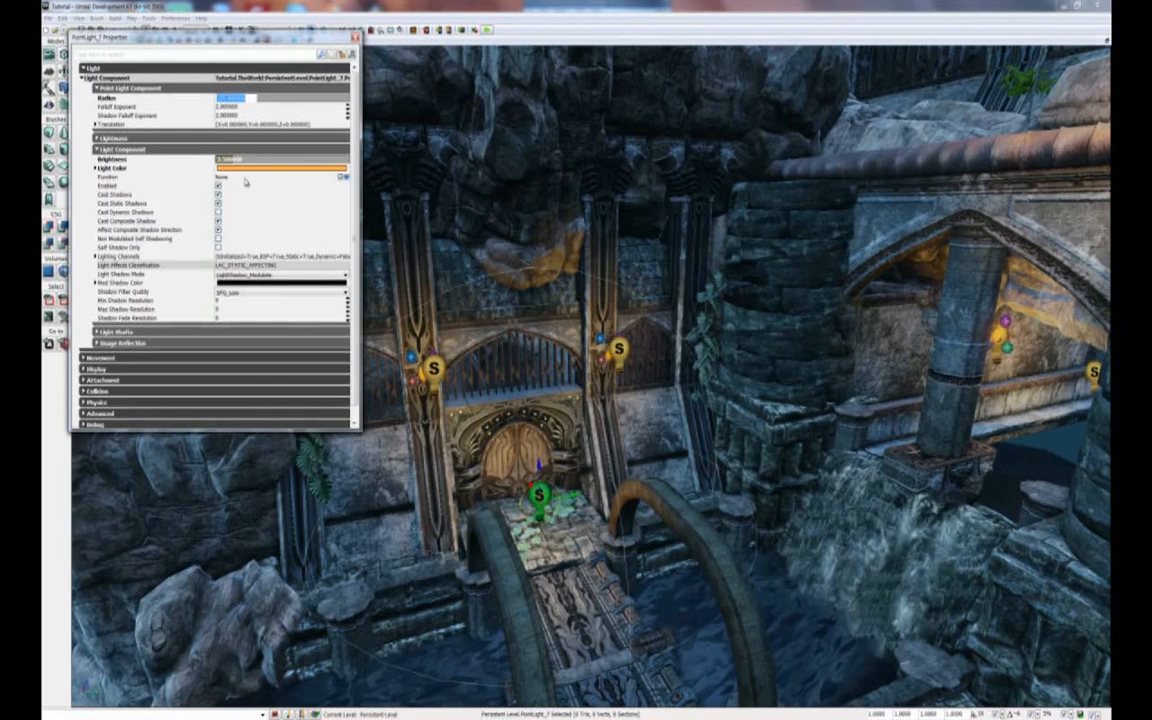
pyautogui.click(355, 38)
# - Nudge the fill light slightly so it sits centred in front of the left door
pyautogui.moveTo(470, 309); pyautogui.dragTo(530, 354, button='right')
pyautogui.moveTo(362, 371); pyautogui.dragTo(412, 393, button='right')
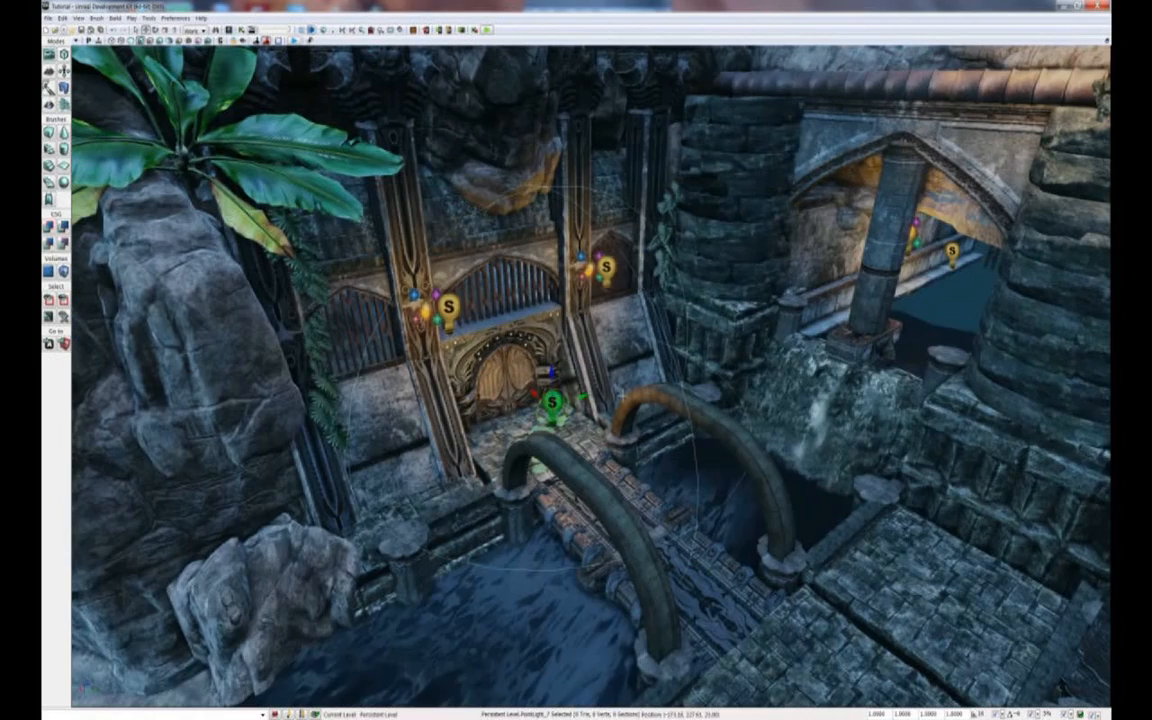
pyautogui.moveTo(582, 397); pyautogui.dragTo(575, 400)
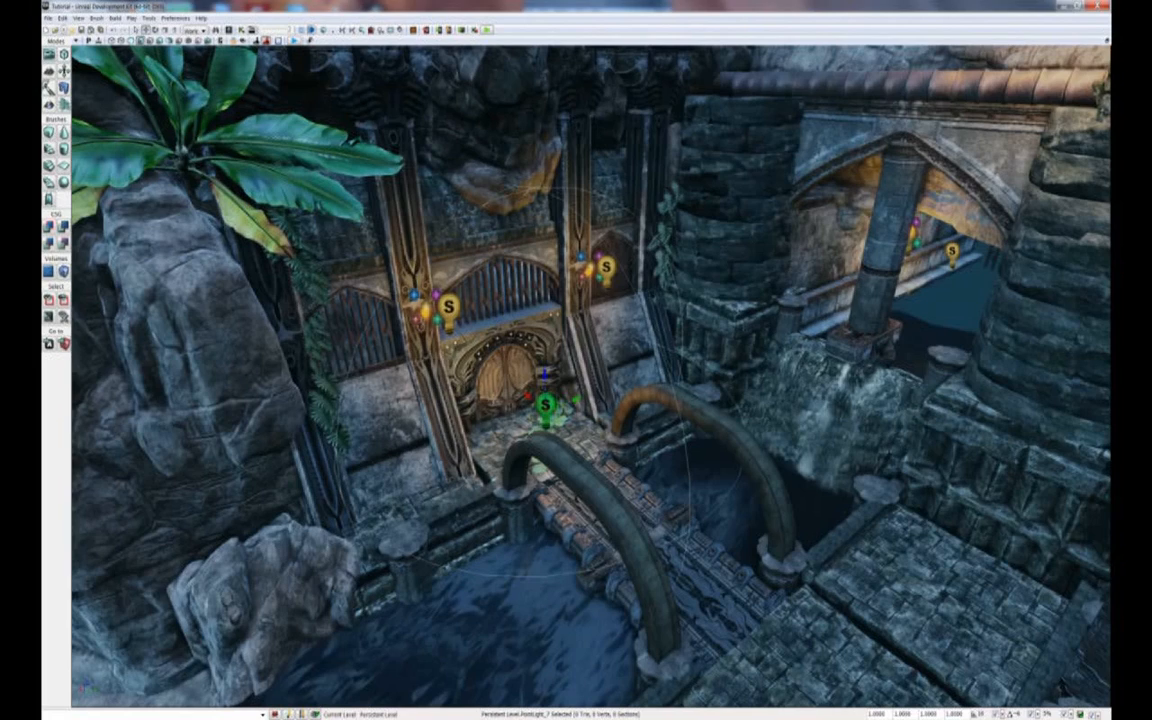
# - Duplicate the left door's fill light across the bridges and place the copy in front of the right door
pyautogui.moveTo(507, 367); pyautogui.dragTo(615, 370, button='right')
pyautogui.keyDown('alt'); pyautogui.moveTo(345, 390); pyautogui.dragTo(786, 390); pyautogui.keyUp('alt')
pyautogui.moveTo(786, 390); pyautogui.dragTo(618, 376, button='middle')
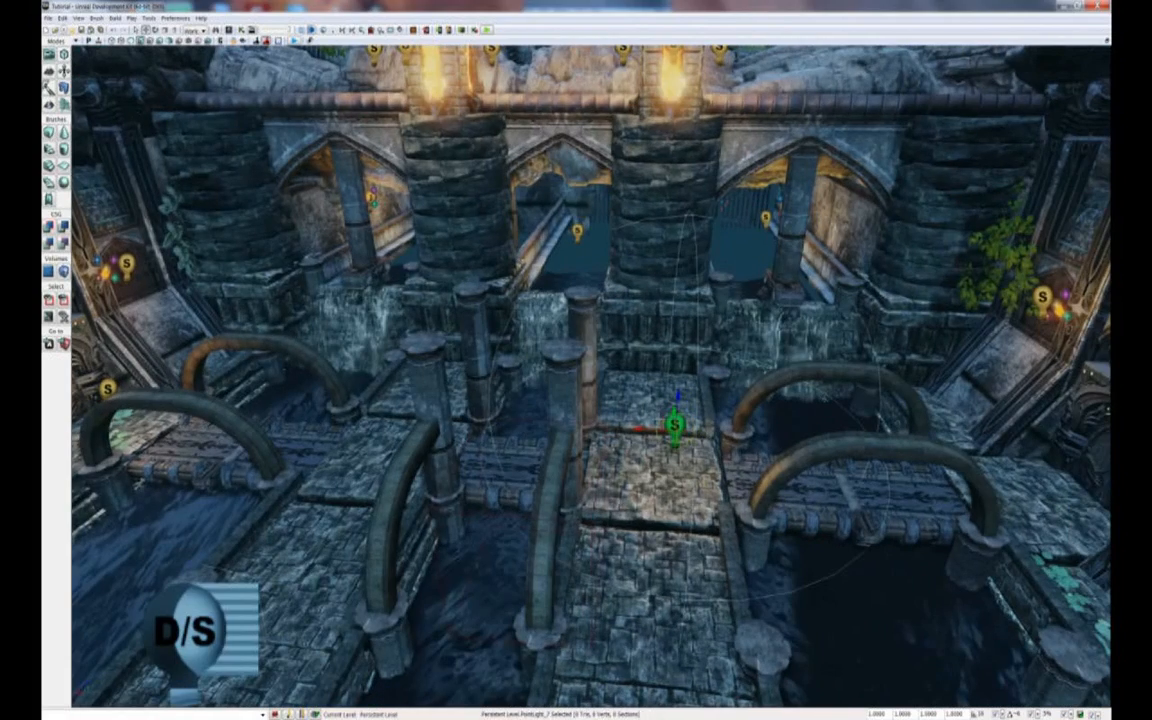
pyautogui.moveTo(640, 428); pyautogui.dragTo(981, 450)
pyautogui.moveTo(878, 436); pyautogui.dragTo(1060, 436, button='right')
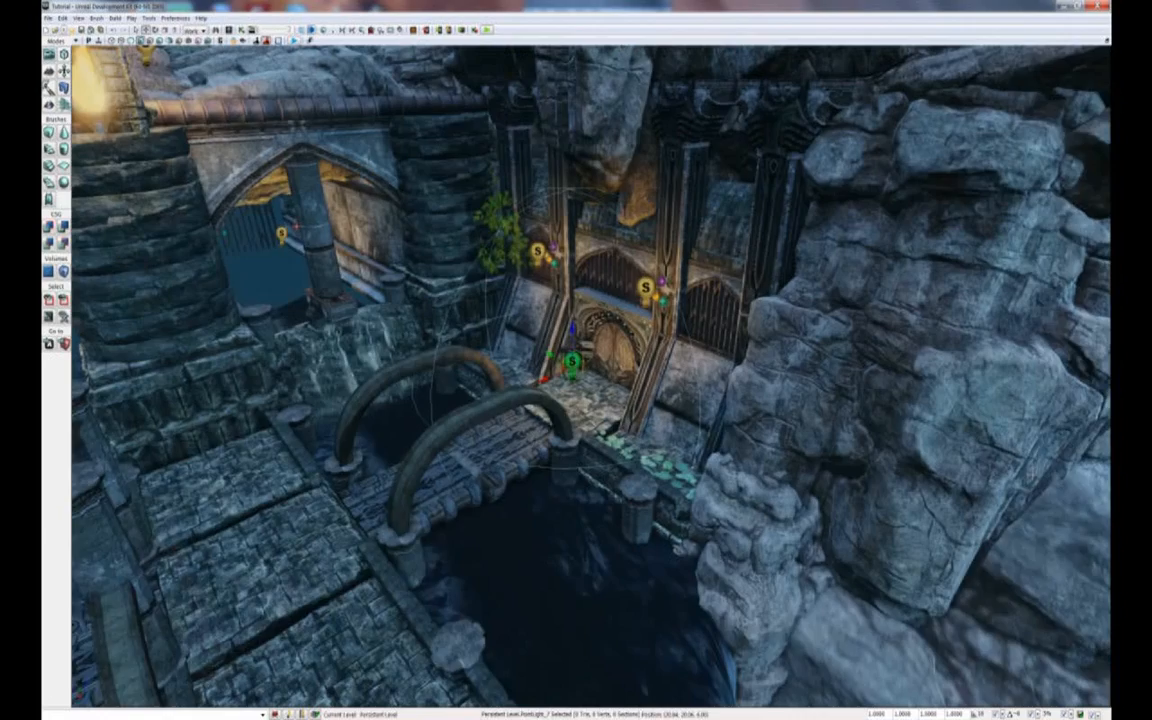
pyautogui.moveTo(688, 378); pyautogui.dragTo(642, 378, button='right')
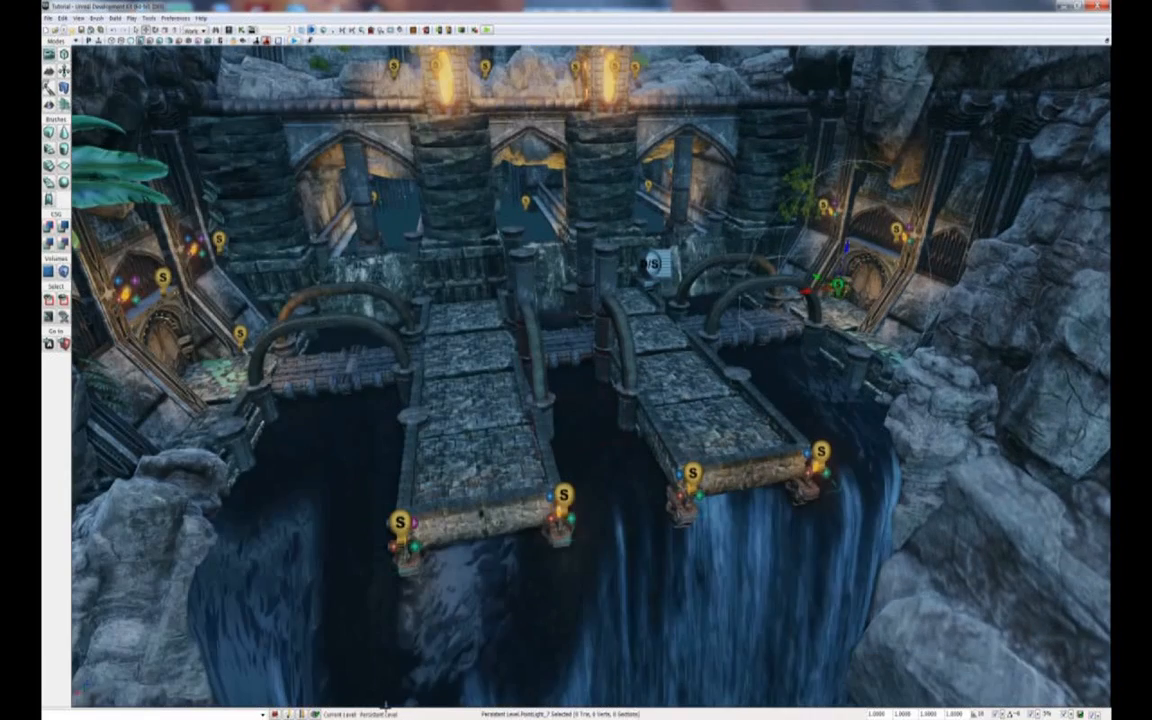
# - Build the level's lighting from a frontal overview of the temple and bring up Swarm Agent to monitor the build
pyautogui.moveTo(477, 712); pyautogui.dragTo(474, 665, button='right')
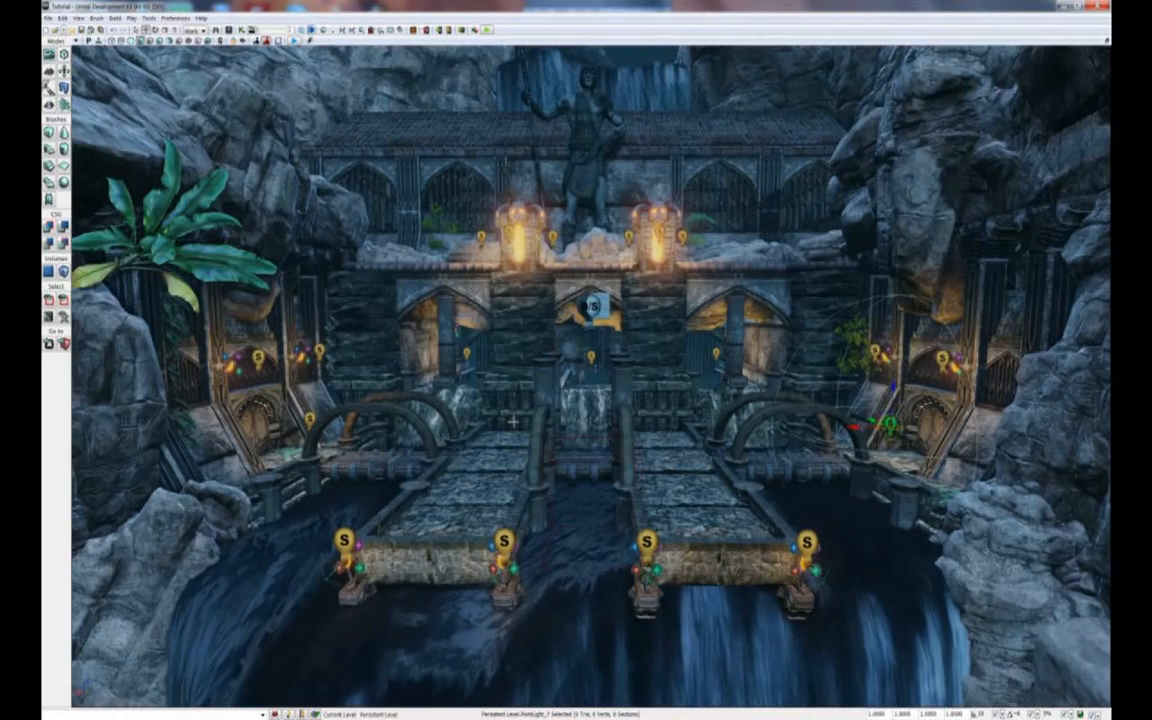
pyautogui.scroll(3, 513, 421)
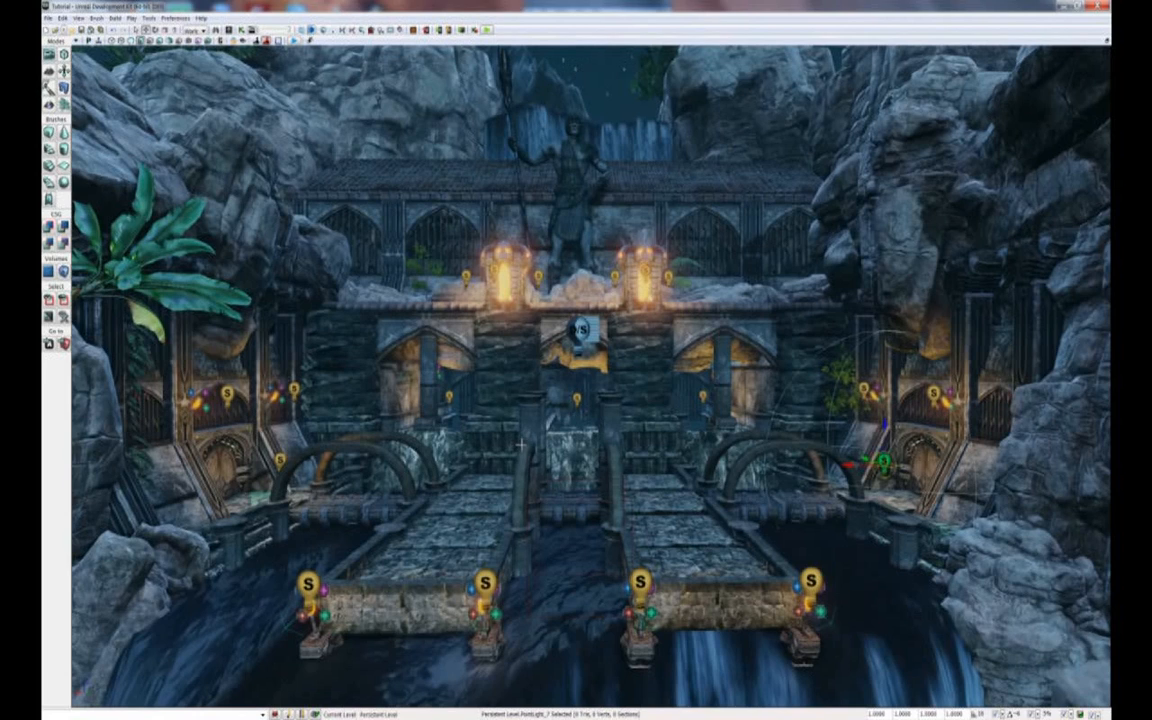
pyautogui.moveTo(521, 444)
pyautogui.mouseDown(button='right')
pyautogui.moveTo(495, 385)
pyautogui.moveTo(518, 446)
pyautogui.mouseUp(button='right')
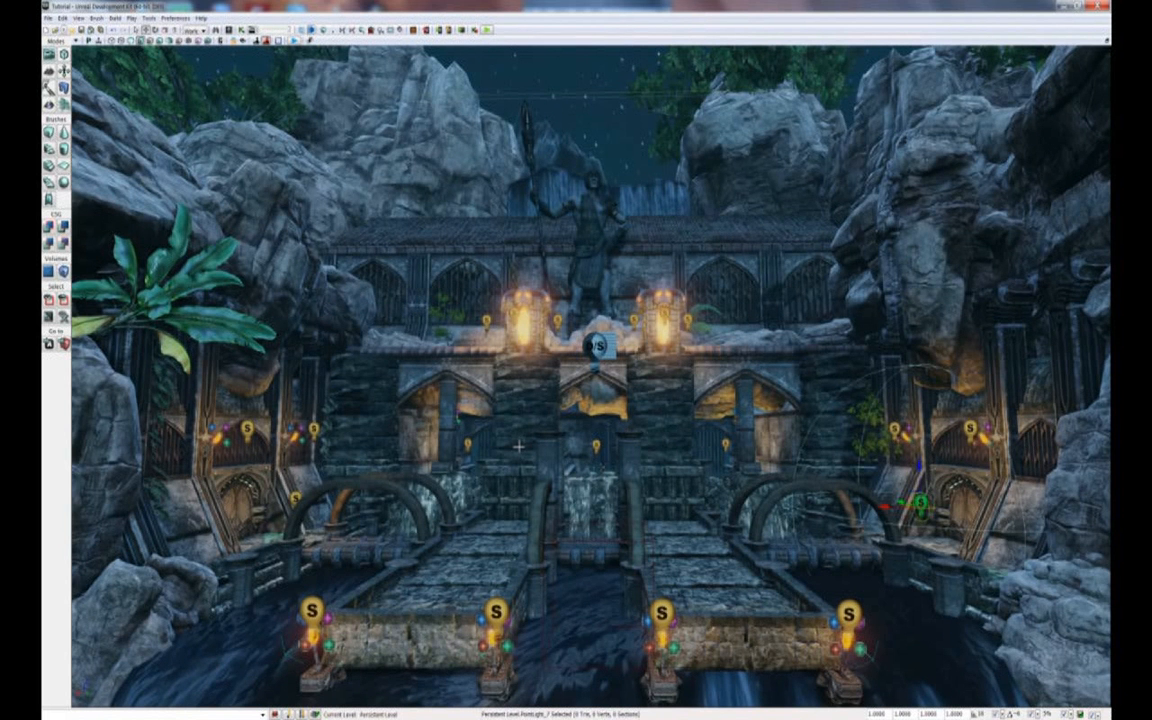
pyautogui.moveTo(519, 446); pyautogui.dragTo(519, 446, button='right')
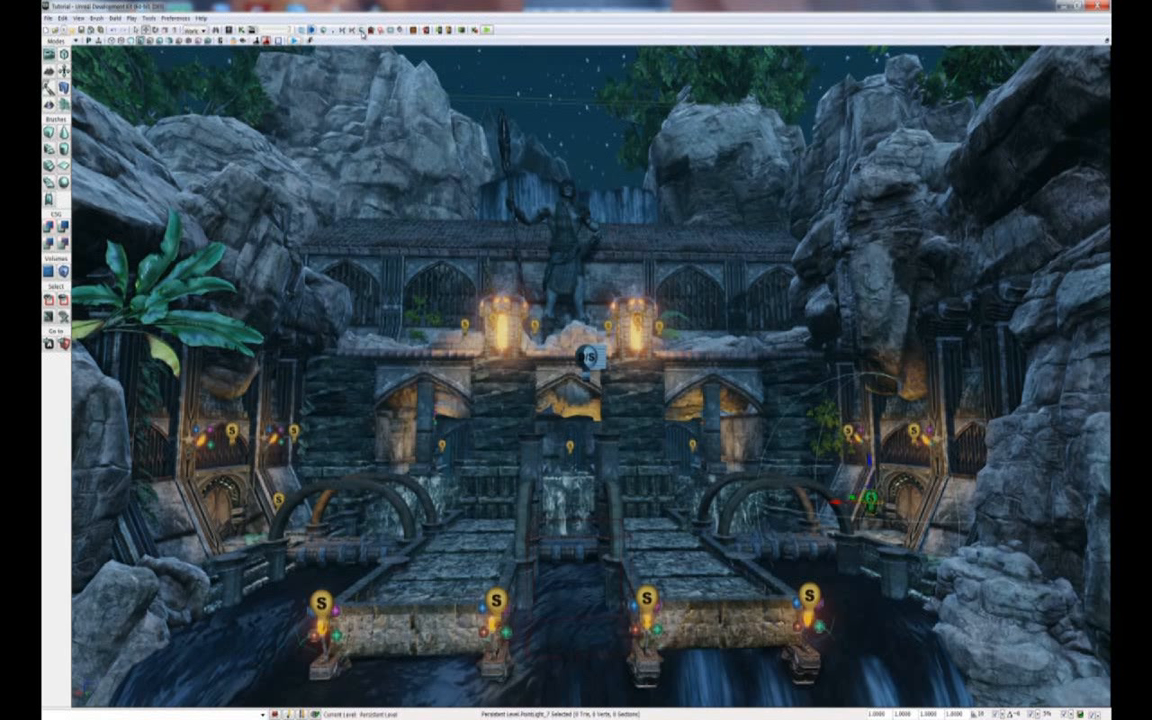
pyautogui.click(363, 32)
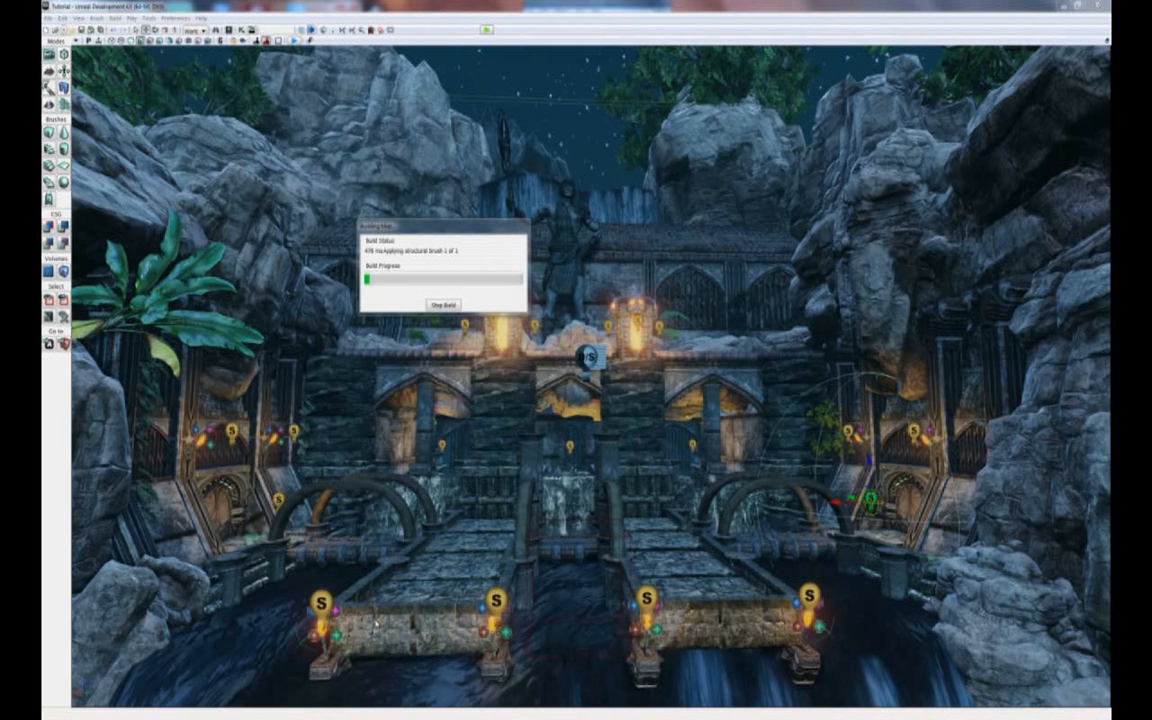
pyautogui.moveTo(407, 716)
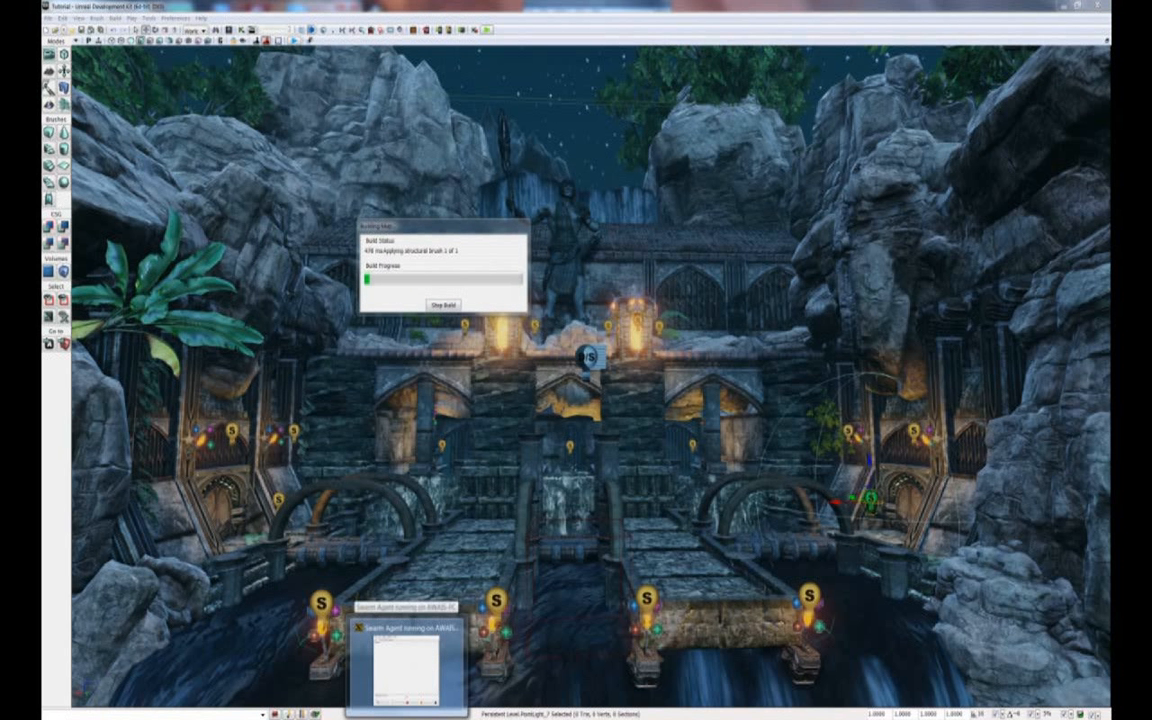
pyautogui.click(407, 665)
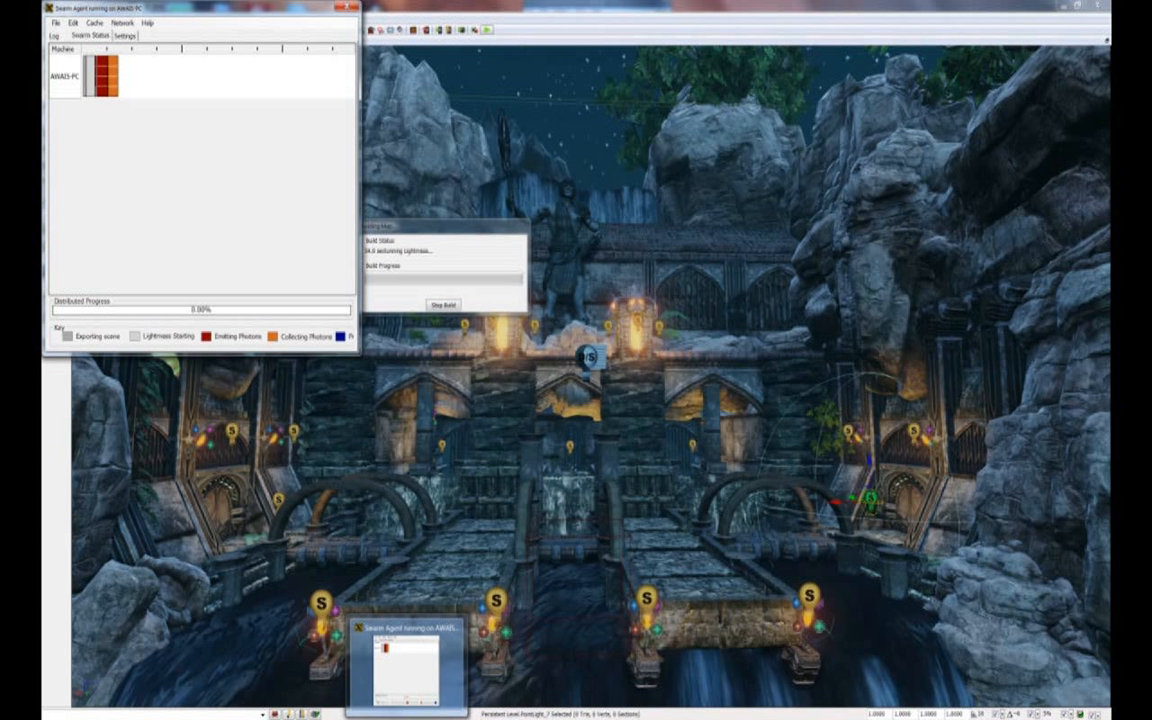
pyautogui.moveTo(358, 218); pyautogui.dragTo(541, 226)
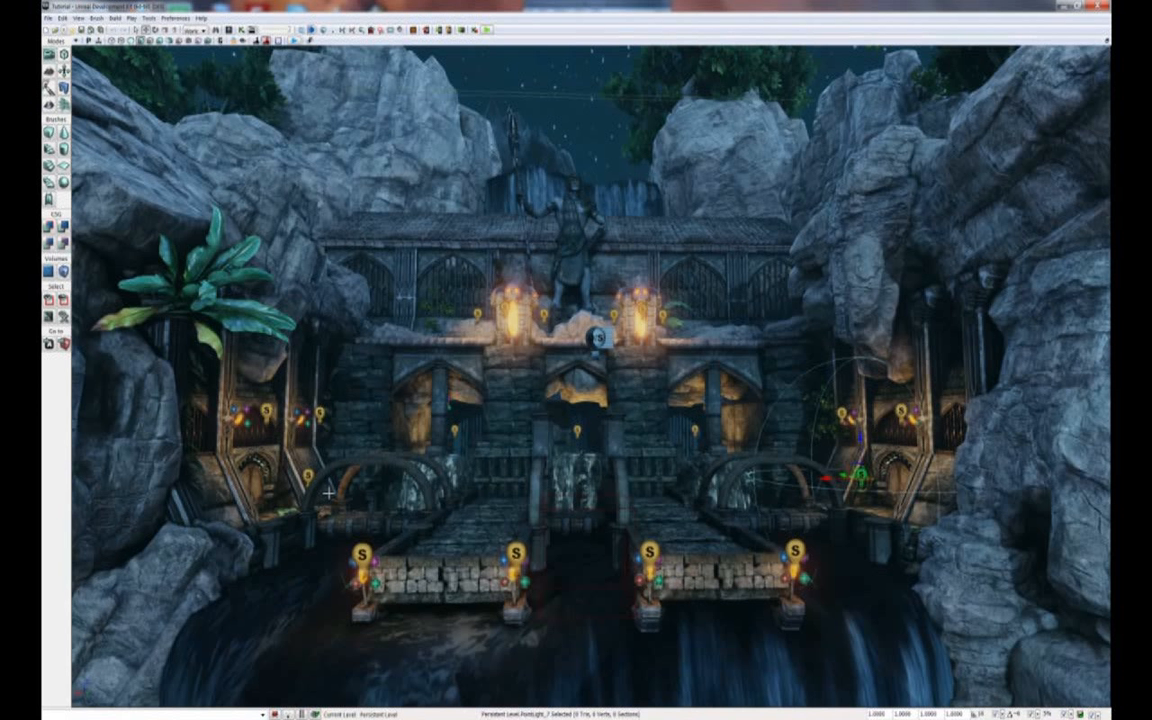
# - Preview the baked lighting in game view with real-time effects enabled, and restore the editor icons
pyautogui.moveTo(329, 530)
pyautogui.mouseDown()
pyautogui.moveTo(330, 512)
pyautogui.moveTo(329, 525)
pyautogui.mouseUp()
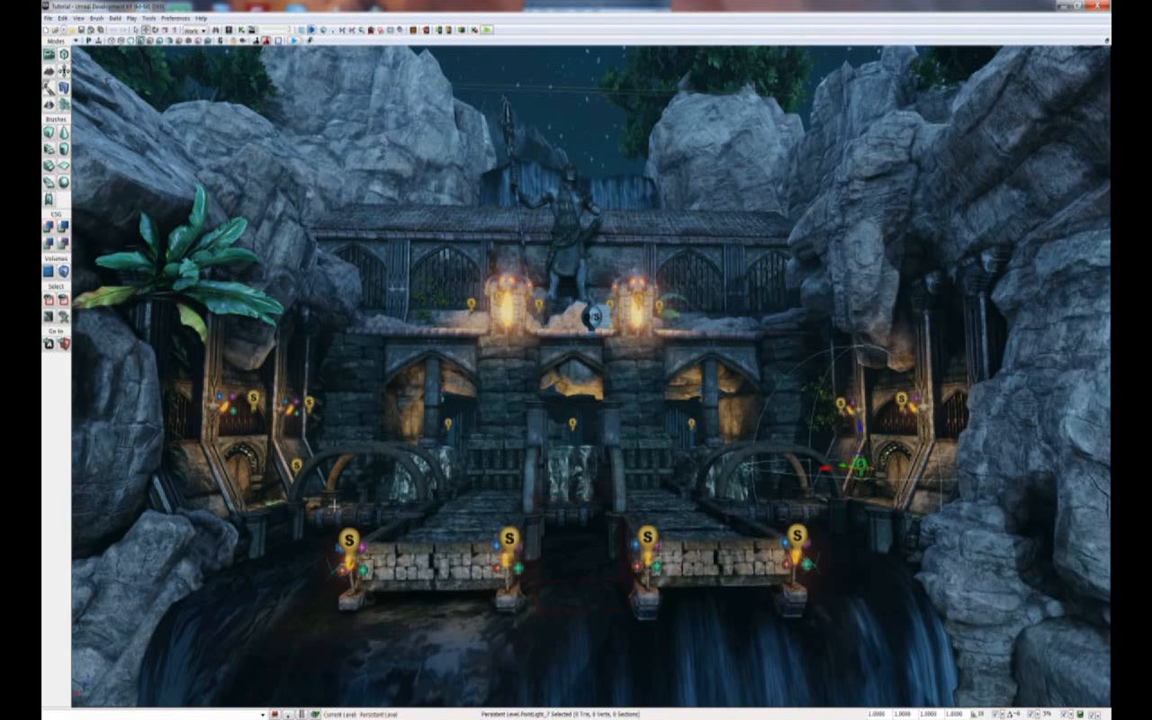
pyautogui.press('g')
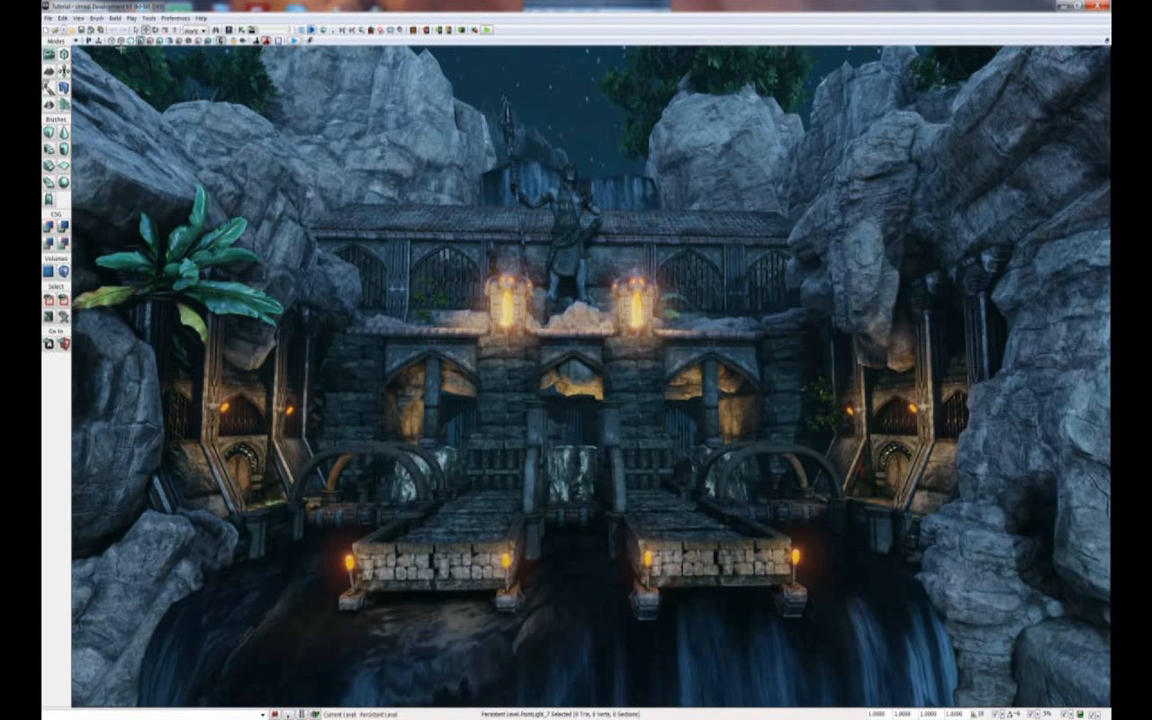
pyautogui.click(99, 43)
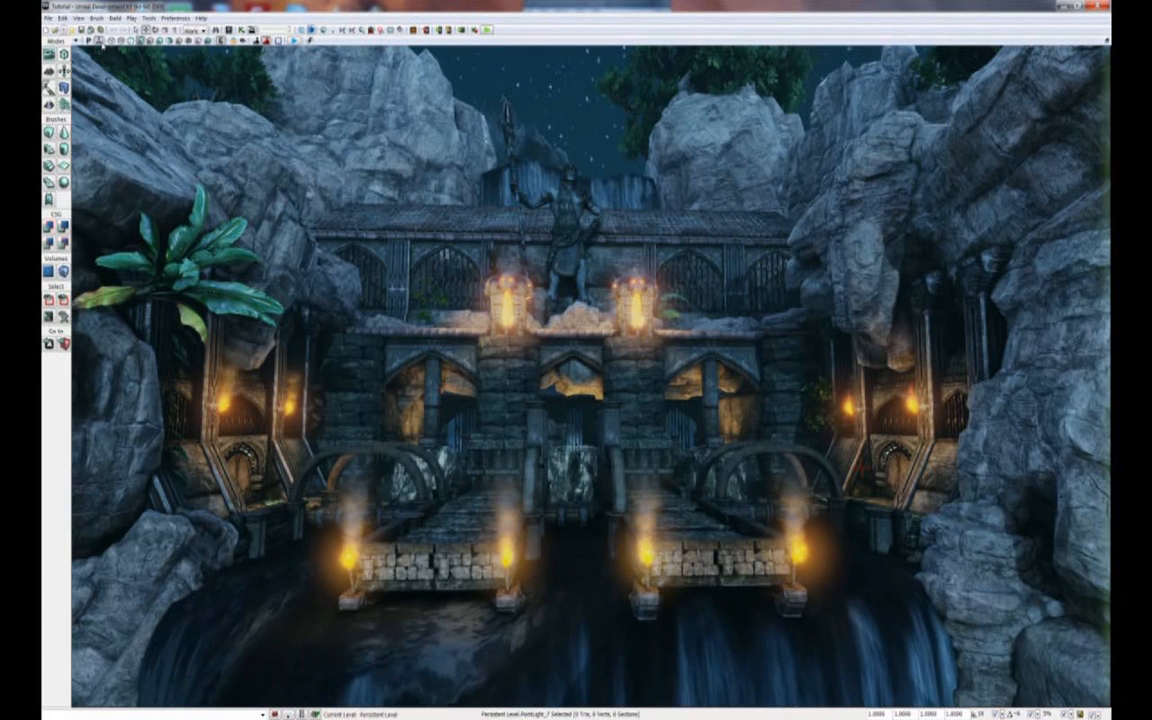
pyautogui.press('g')
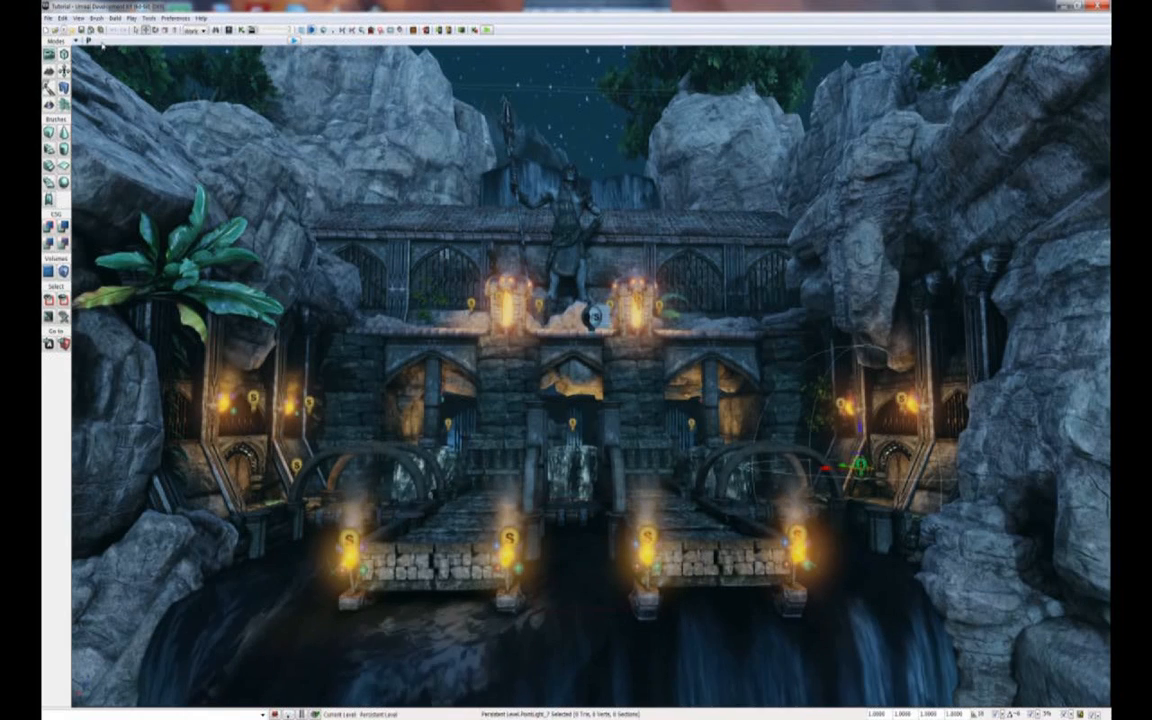